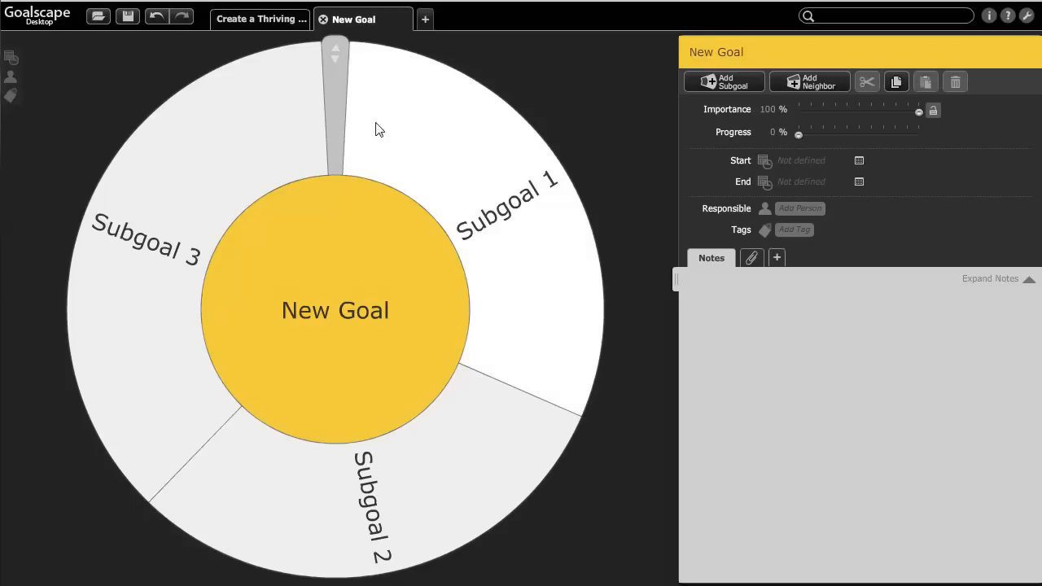
Look over the strategy, skills and metrics branches of the Create a Thriving Online Business map and return to the New Goal map.
{"action": "left_click", "coordinate": [272, 20]}
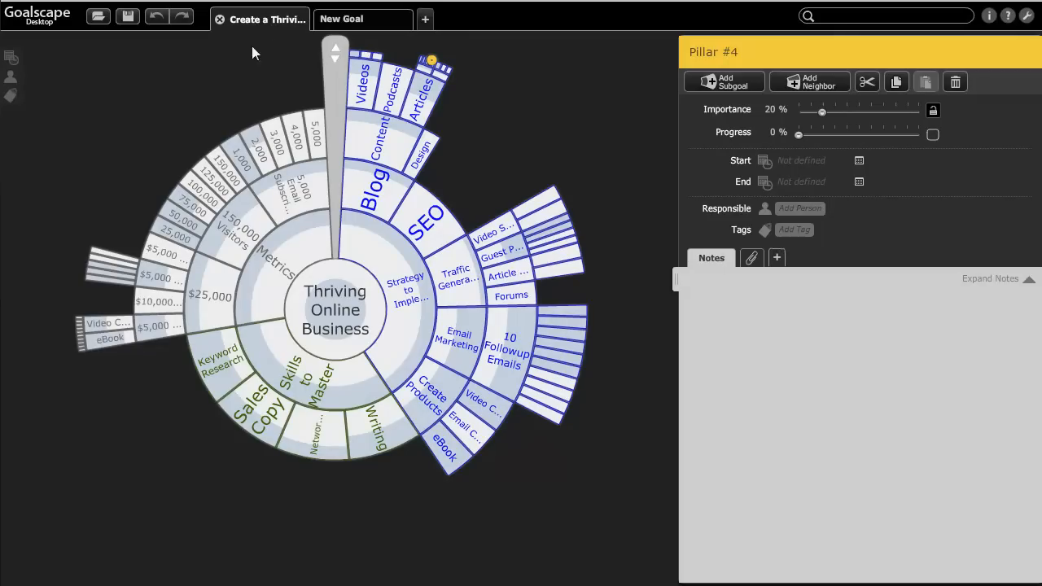
{"action": "left_click", "coordinate": [368, 253]}
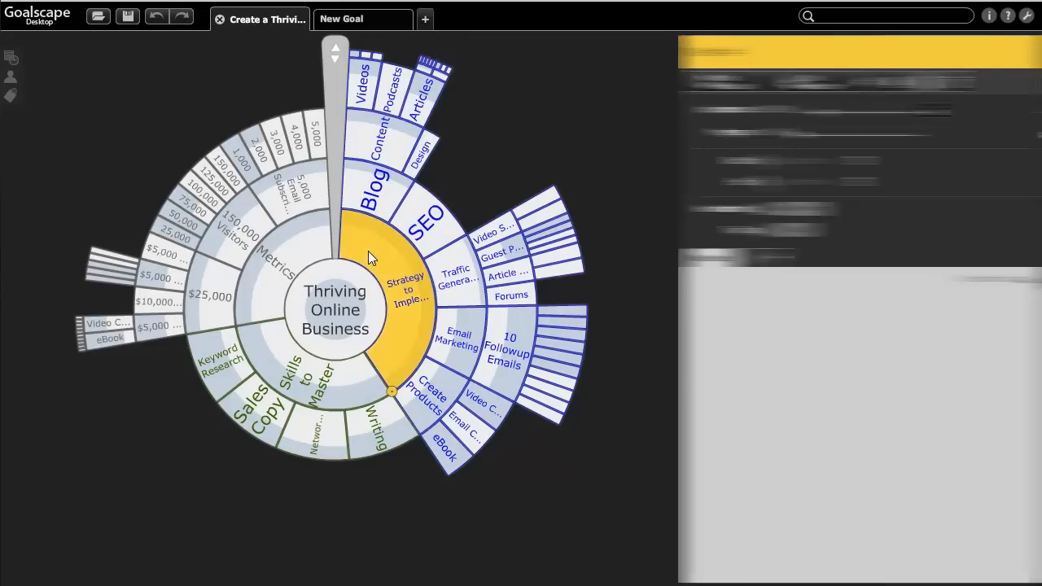
{"action": "left_click", "coordinate": [361, 375]}
{"action": "left_click", "coordinate": [296, 252]}
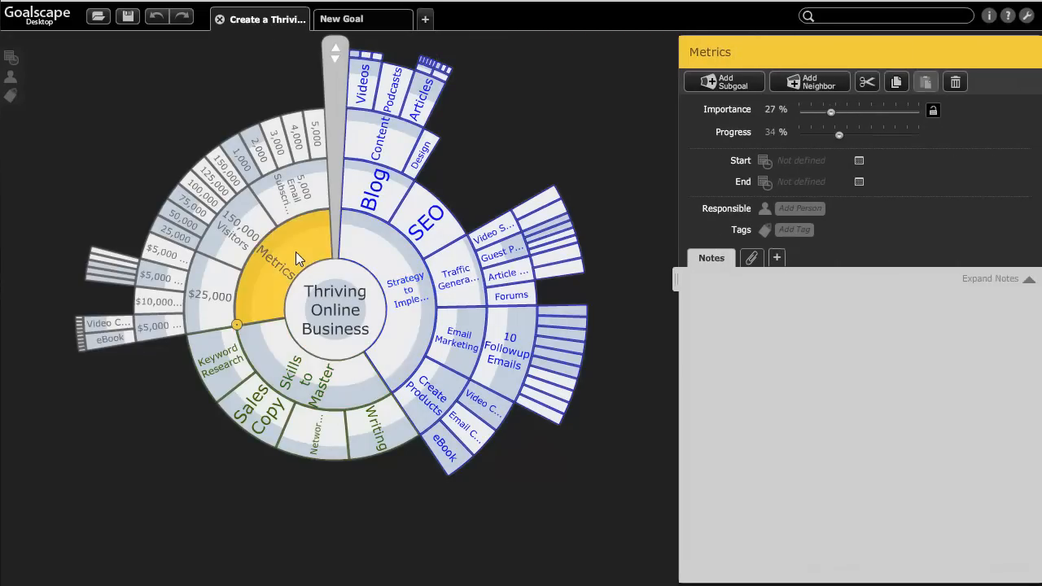
{"action": "left_click", "coordinate": [356, 23]}
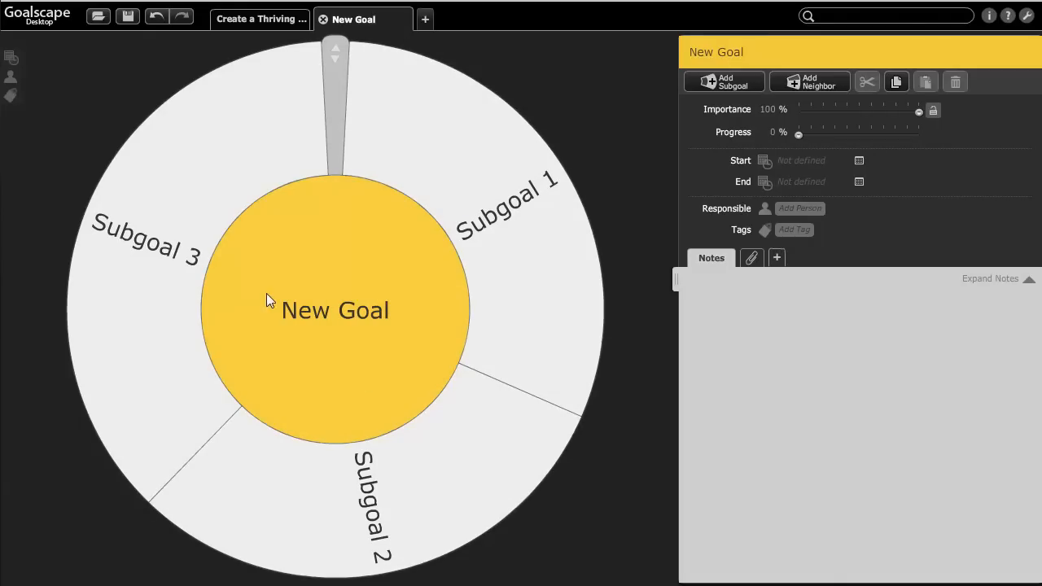
Add a neighbor goal after Subgoal 3 and give the new goal one subgoal of its own.
{"action": "left_click", "coordinate": [211, 167]}
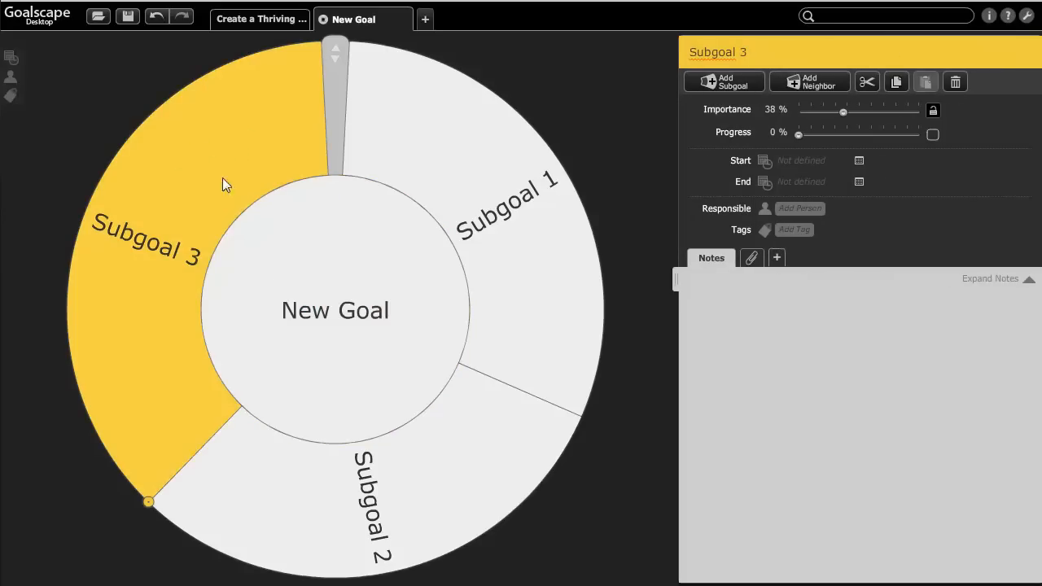
{"action": "right_click", "coordinate": [205, 166]}
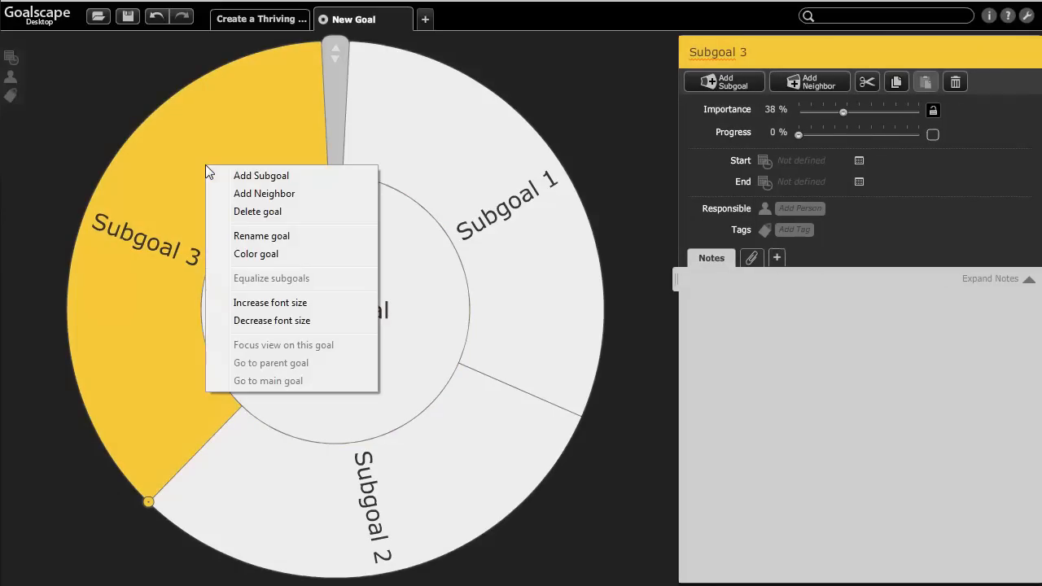
{"action": "left_click", "coordinate": [248, 197]}
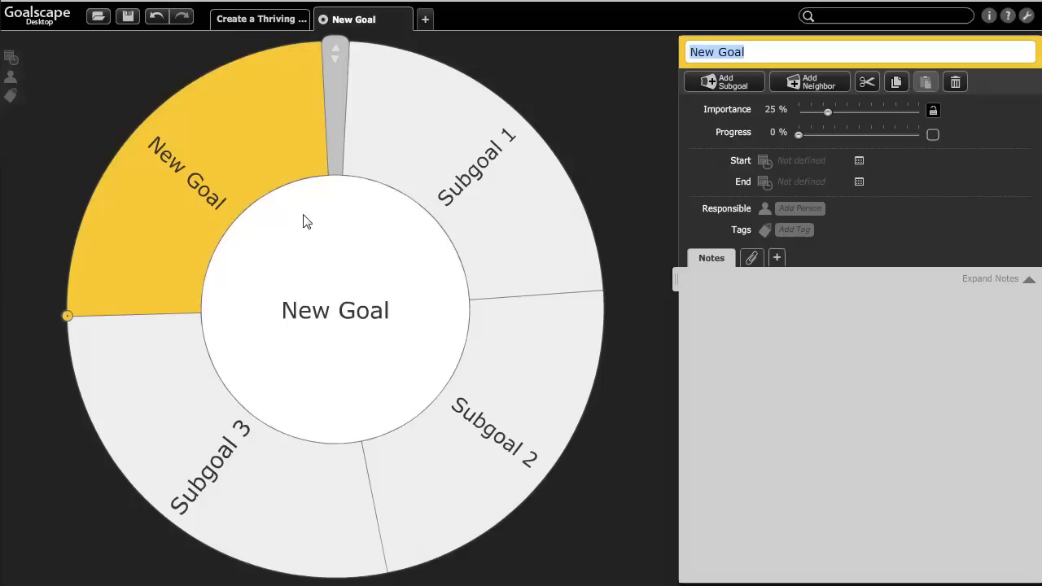
{"action": "right_click", "coordinate": [234, 134]}
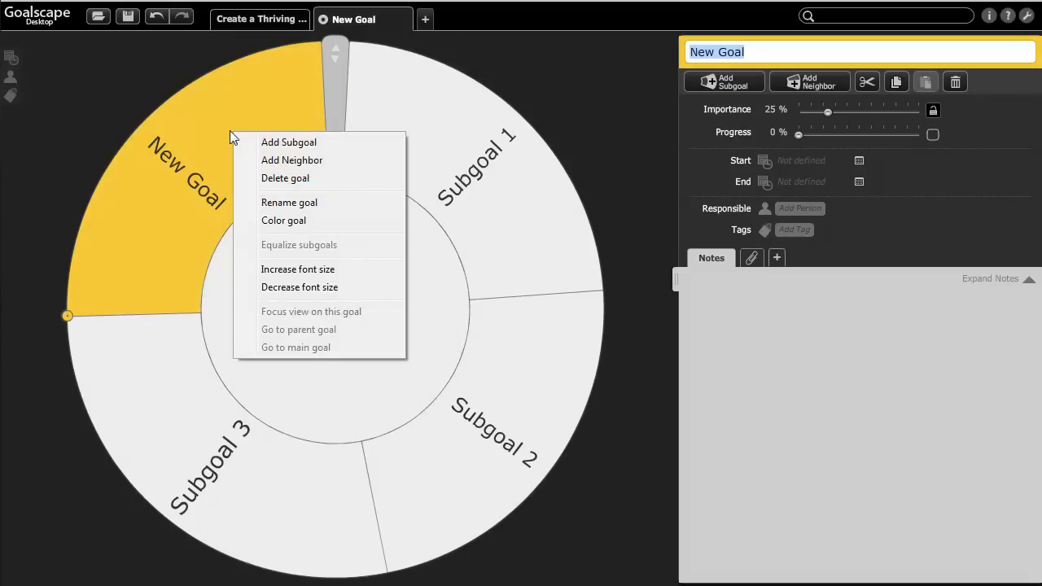
{"action": "left_click", "coordinate": [277, 145]}
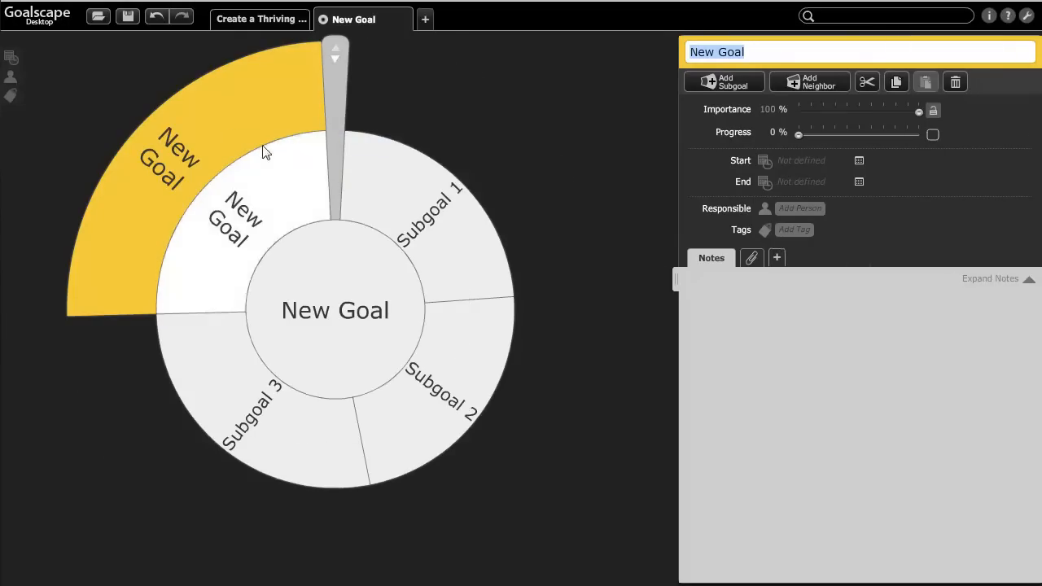
Add two neighbor goals beside the new subgoal in the outer ring.
{"action": "right_click", "coordinate": [207, 120]}
{"action": "left_click", "coordinate": [300, 145]}
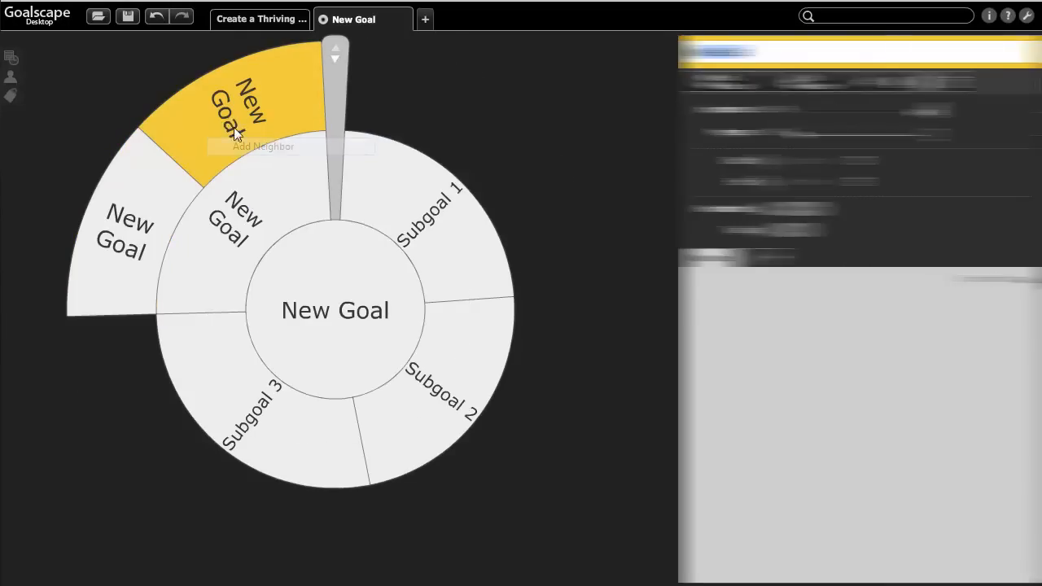
{"action": "right_click", "coordinate": [282, 102]}
{"action": "left_click", "coordinate": [341, 131]}
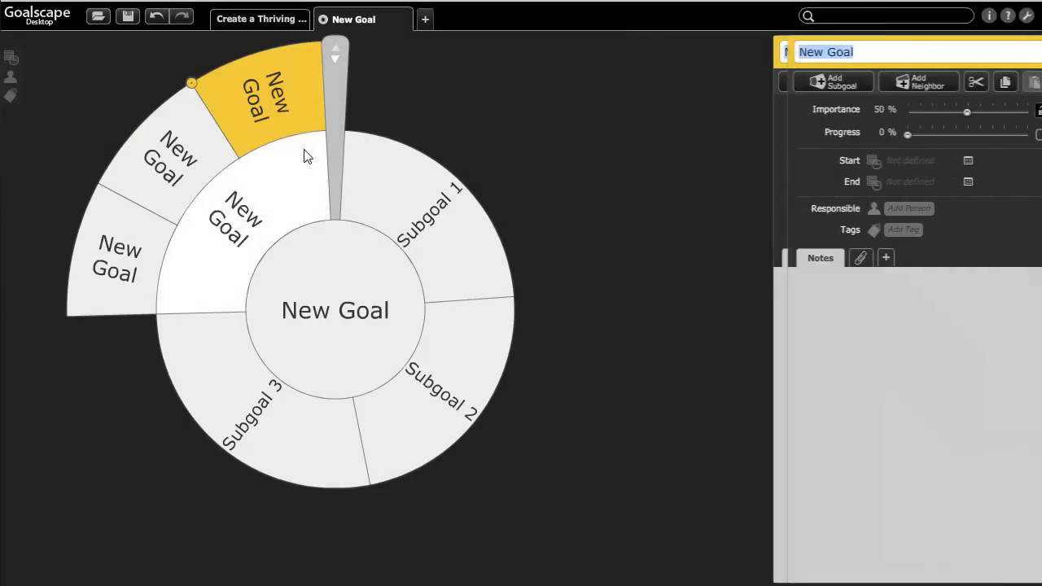
{"action": "left_click", "coordinate": [337, 279]}
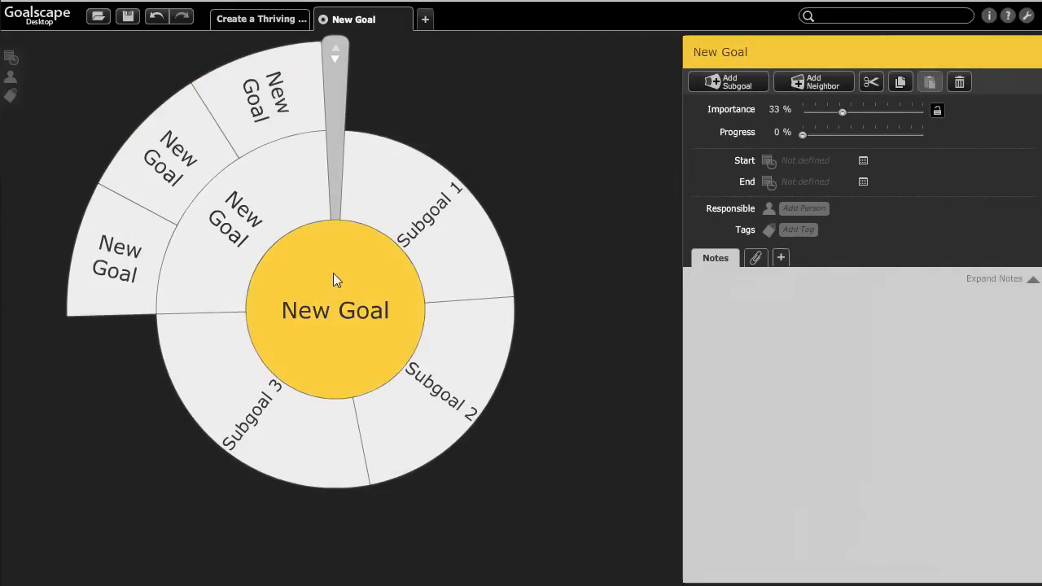
{"action": "left_click", "coordinate": [295, 89]}
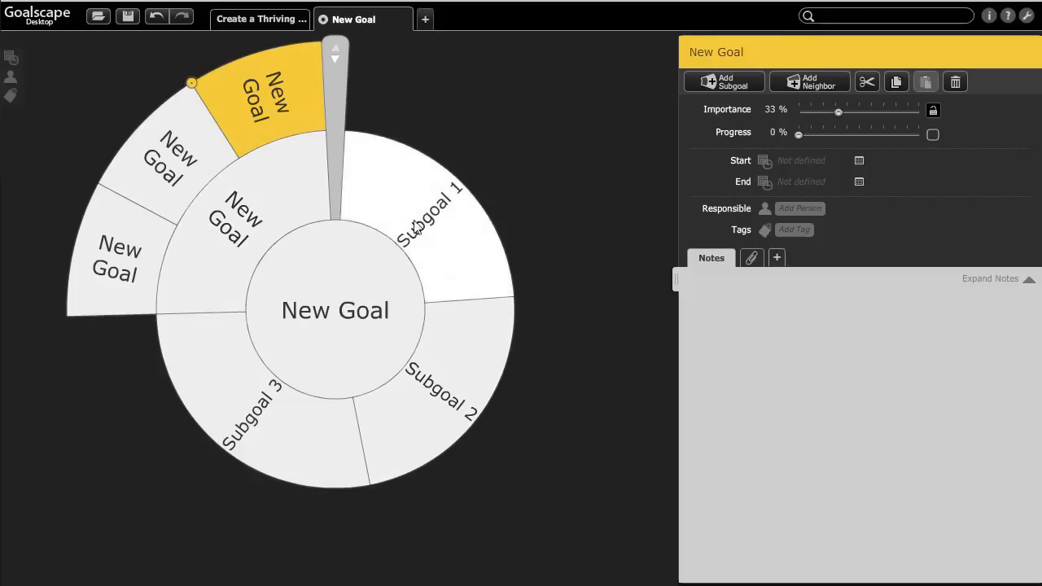
{"action": "left_click_drag", "start_coordinate": [292, 65], "coordinate": [366, 452]}
With the details pane narrowed, enter the note "fsdfsd" for the outer-ring goal nearest Subgoal 3 and add a second notes page.
{"action": "left_click_drag", "start_coordinate": [404, 421], "coordinate": [148, 247]}
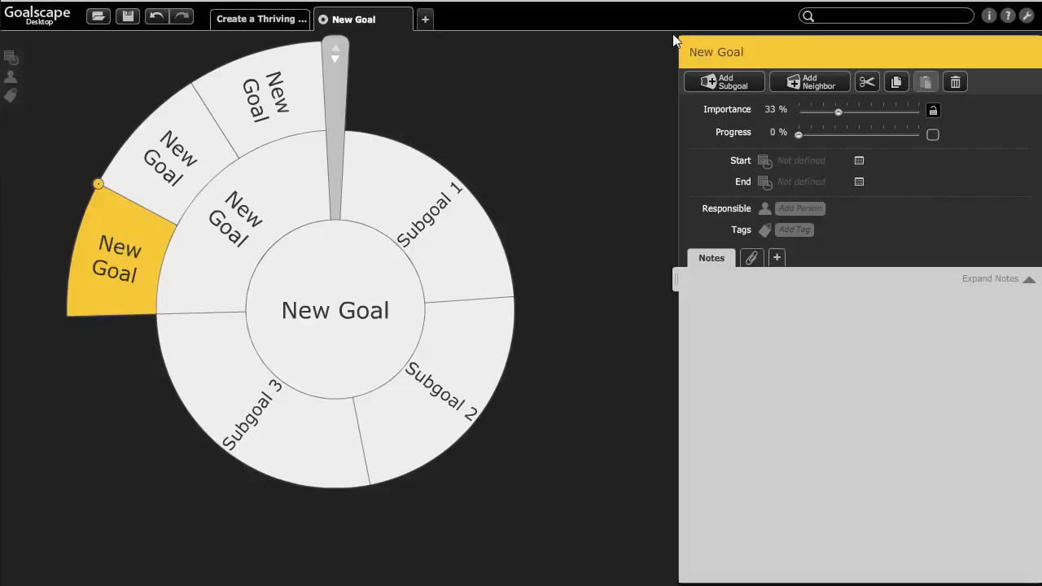
{"action": "left_click_drag", "start_coordinate": [677, 283], "coordinate": [773, 287]}
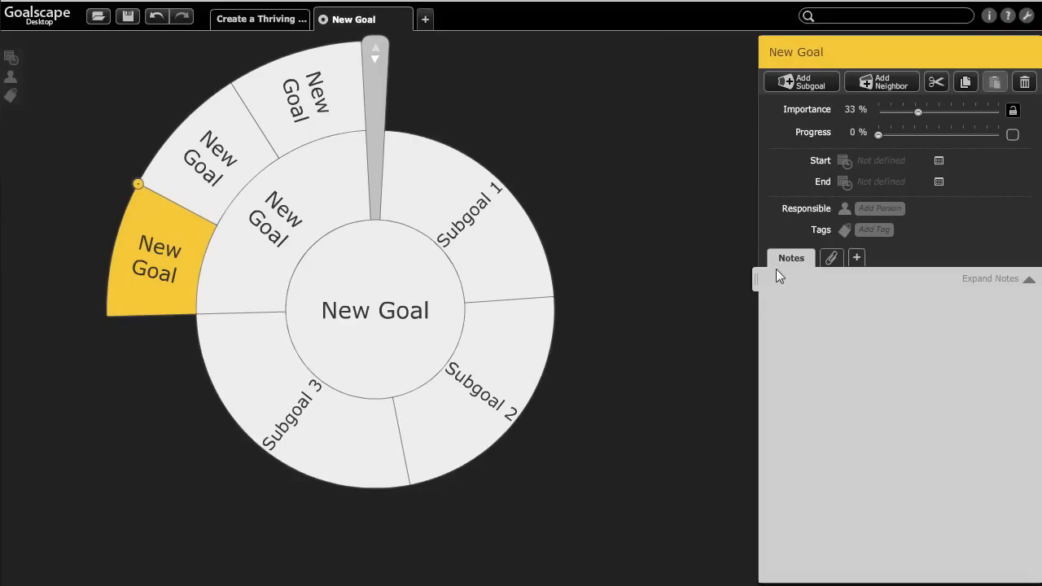
{"action": "left_click", "coordinate": [823, 313]}
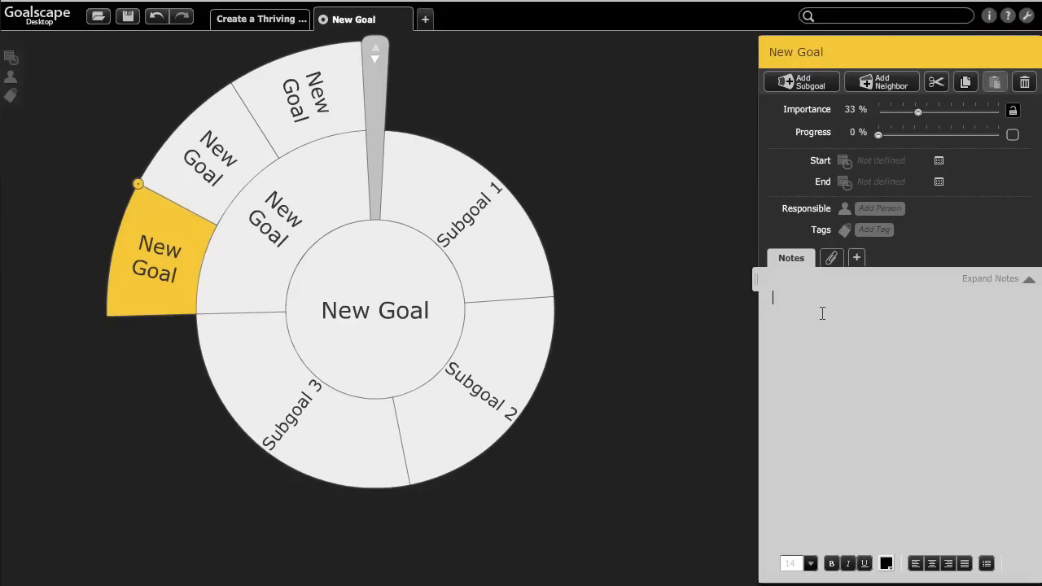
{"action": "type", "text": "fsdfsd"}
{"action": "left_click", "coordinate": [857, 257]}
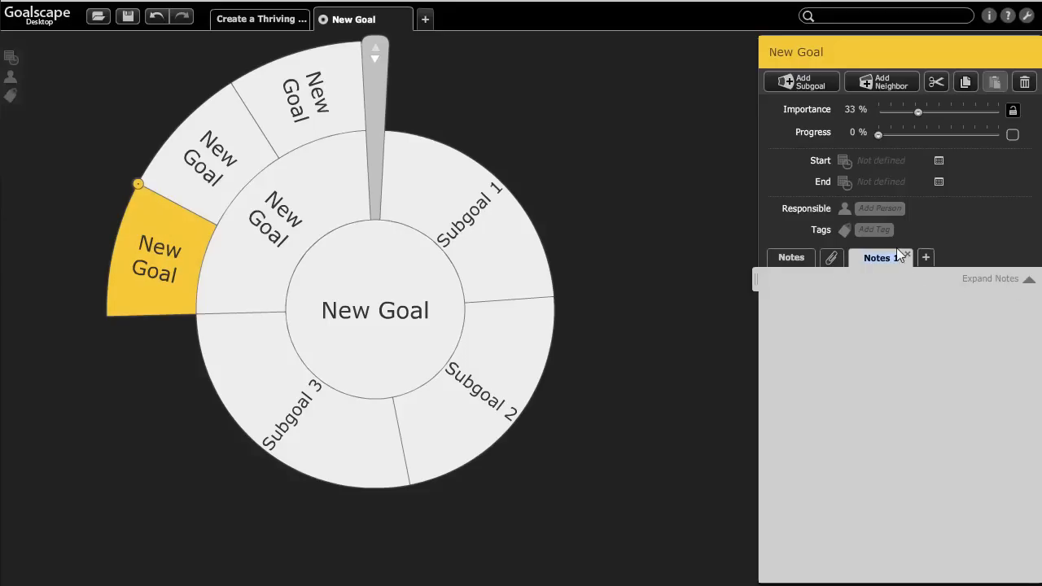
Attach the file Plan-of-Action-Mind-Map-500px from the Goalscape folder in My Documents to the outer-ring goal.
{"action": "left_click", "coordinate": [832, 259]}
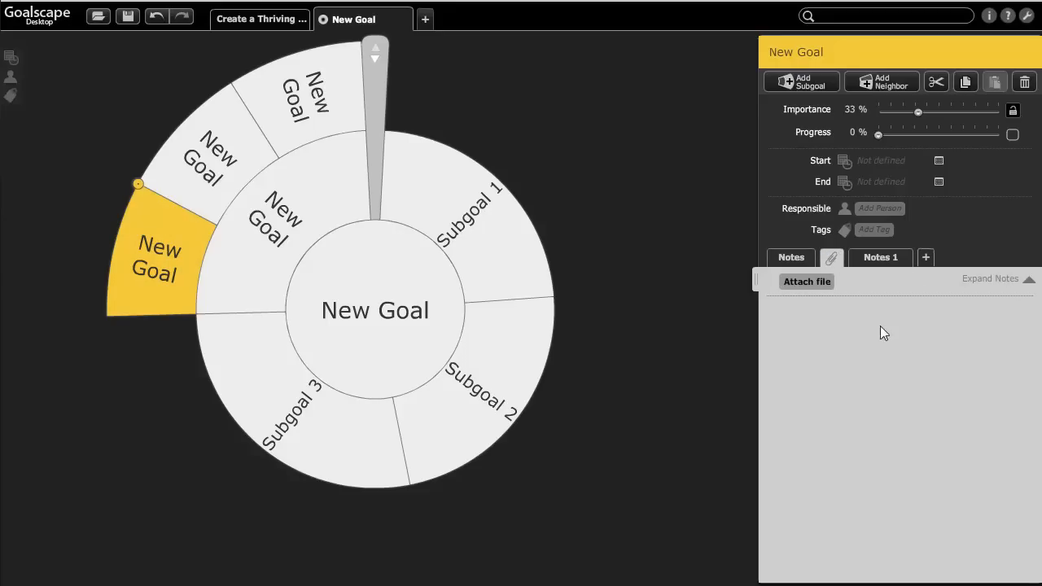
{"action": "left_click", "coordinate": [818, 285]}
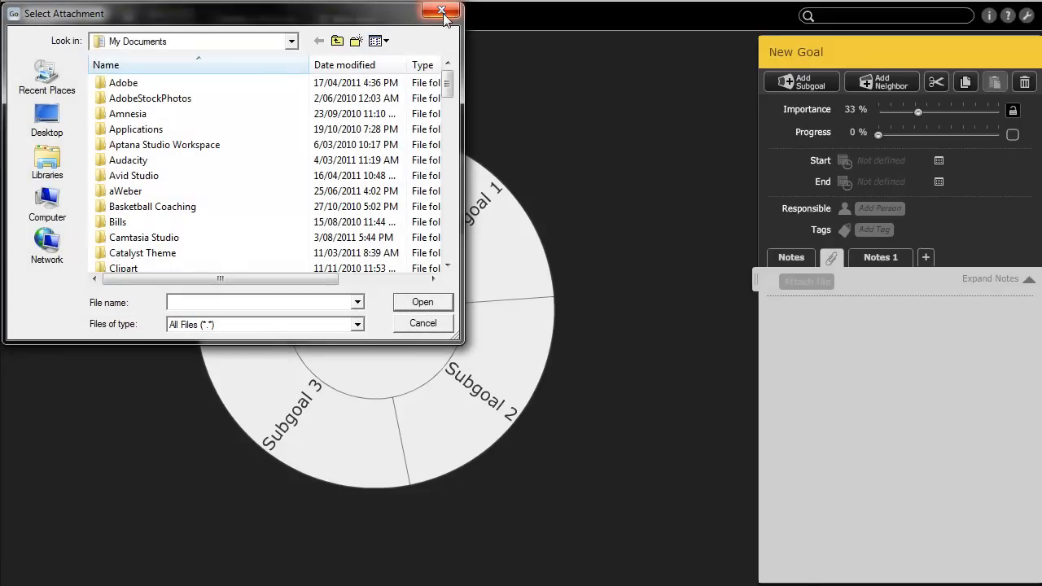
{"action": "left_click_drag", "start_coordinate": [446, 81], "coordinate": [446, 114]}
{"action": "left_click", "coordinate": [130, 223]}
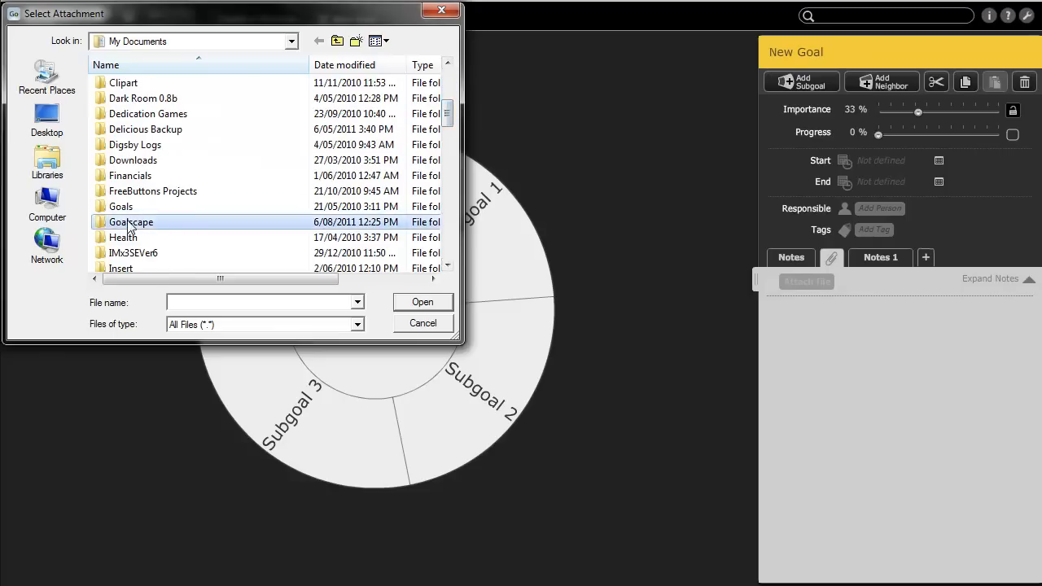
{"action": "double_click", "coordinate": [131, 223]}
{"action": "left_click", "coordinate": [155, 192]}
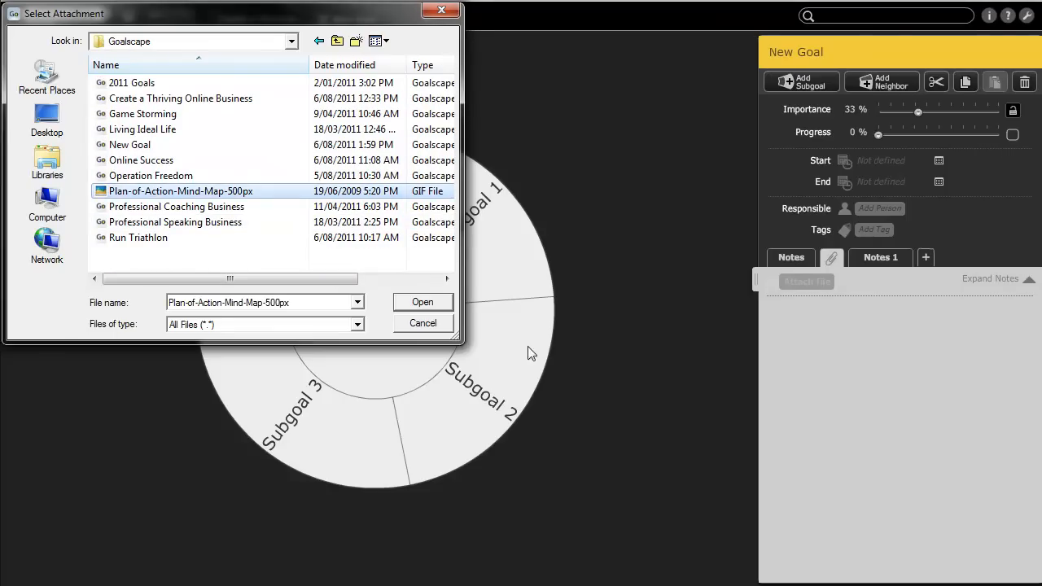
{"action": "left_click", "coordinate": [422, 303]}
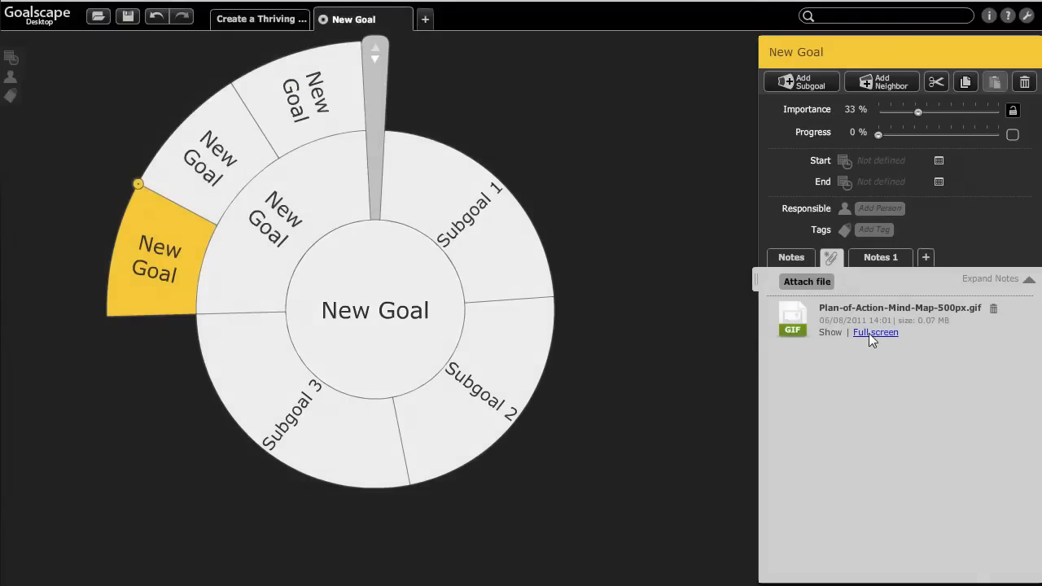
Preview the attached mind map image in a floating window, reposition the window and close it.
{"action": "left_click", "coordinate": [831, 334]}
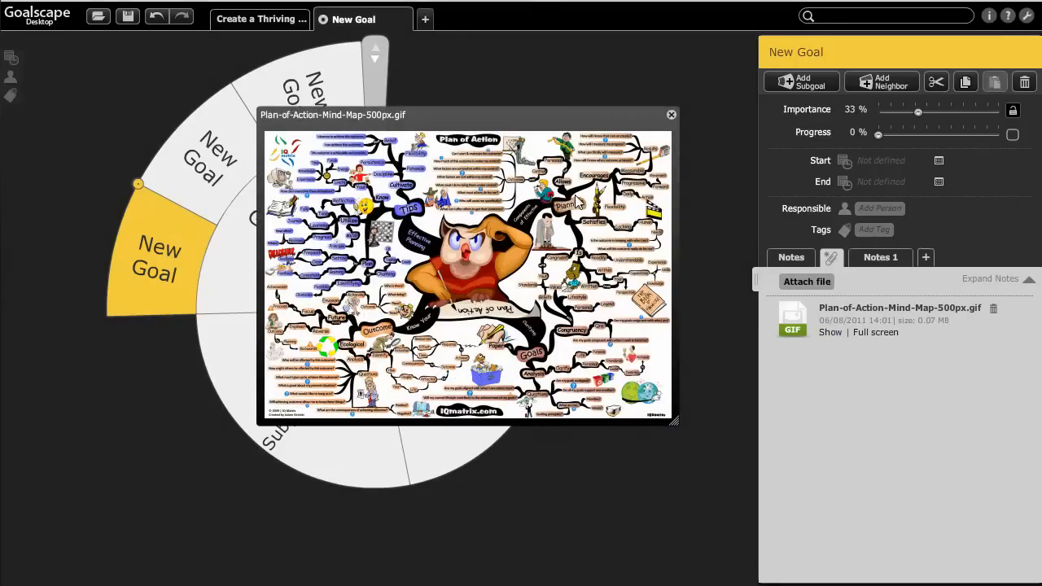
{"action": "left_click_drag", "start_coordinate": [539, 122], "coordinate": [494, 157]}
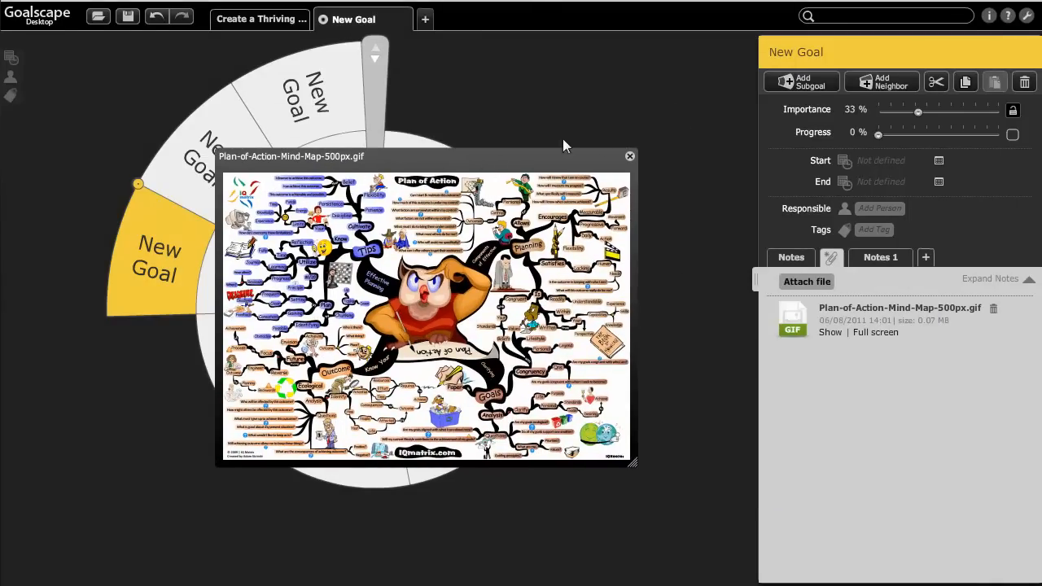
{"action": "left_click", "coordinate": [630, 158]}
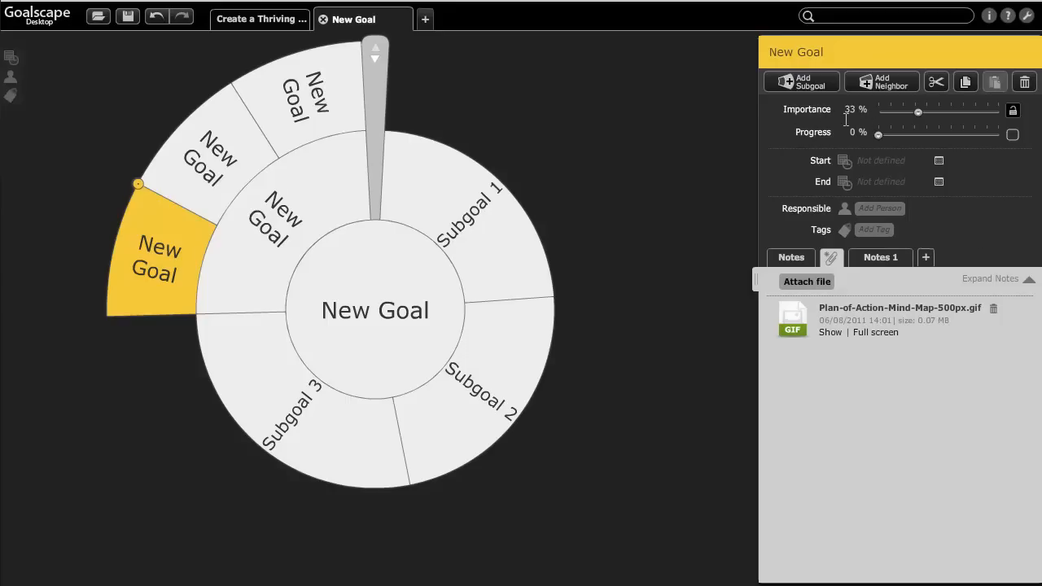
Raise the importance of the inner-ring New Goal subgoal to 50% by resizing its segment in the map.
{"action": "left_click", "coordinate": [353, 207]}
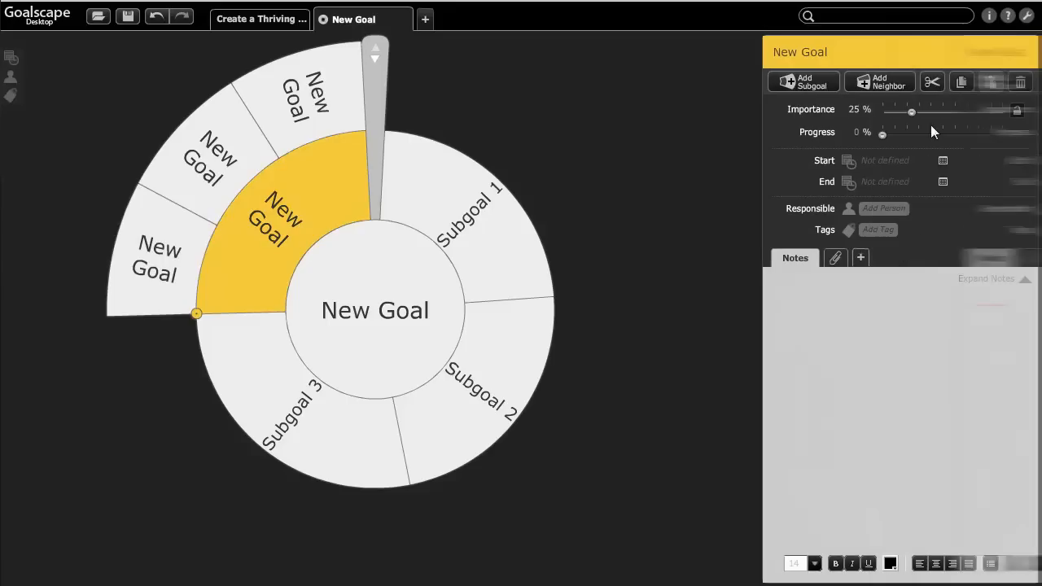
{"action": "left_click", "coordinate": [380, 265]}
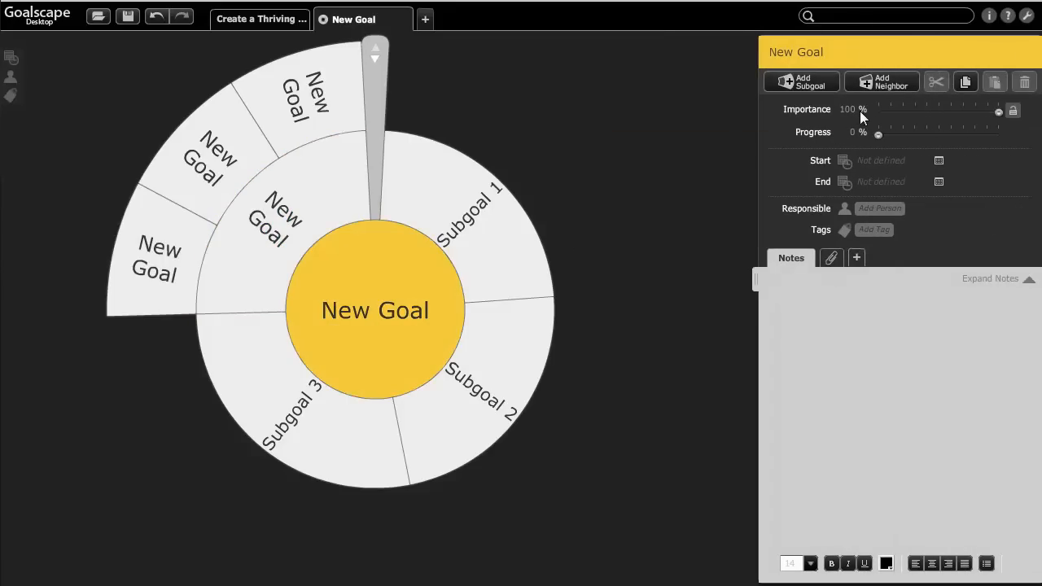
{"action": "left_click", "coordinate": [323, 195]}
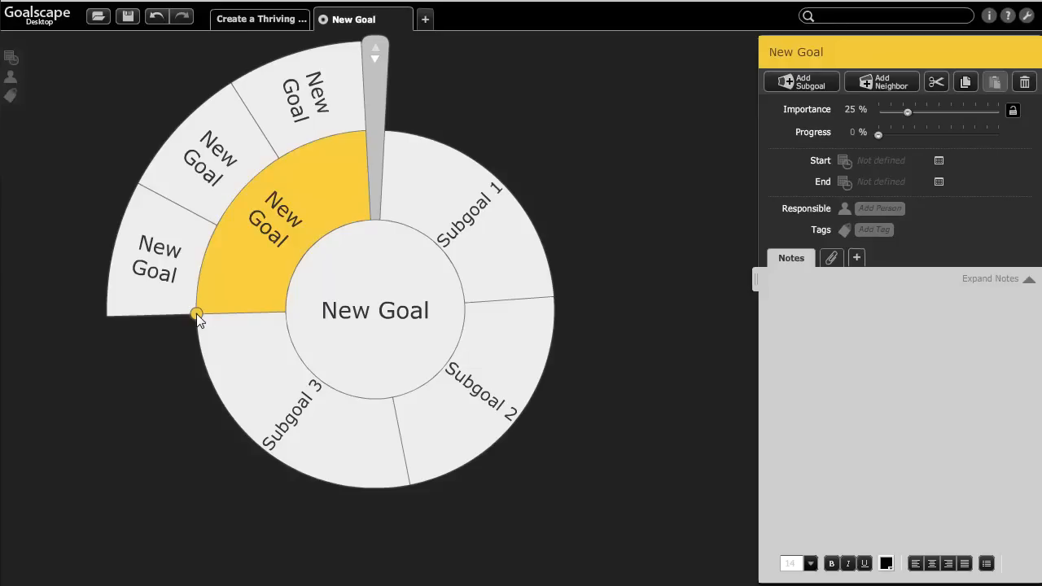
{"action": "left_click_drag", "start_coordinate": [197, 315], "coordinate": [377, 493]}
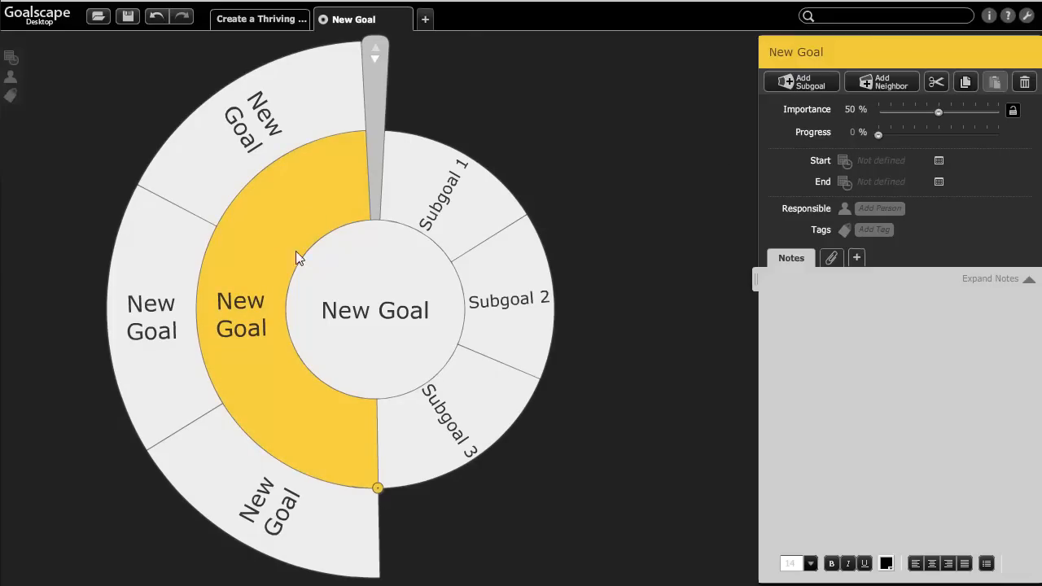
Mark the middle outer-ring subgoal as 100% complete and check the progress of its parent and the main goal.
{"action": "left_click", "coordinate": [170, 236]}
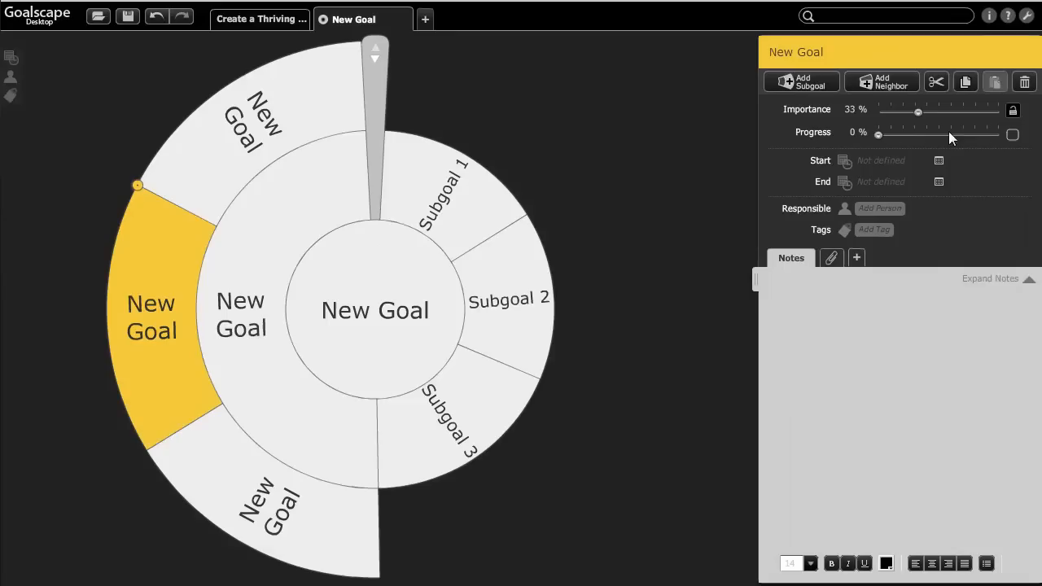
{"action": "left_click", "coordinate": [1013, 135]}
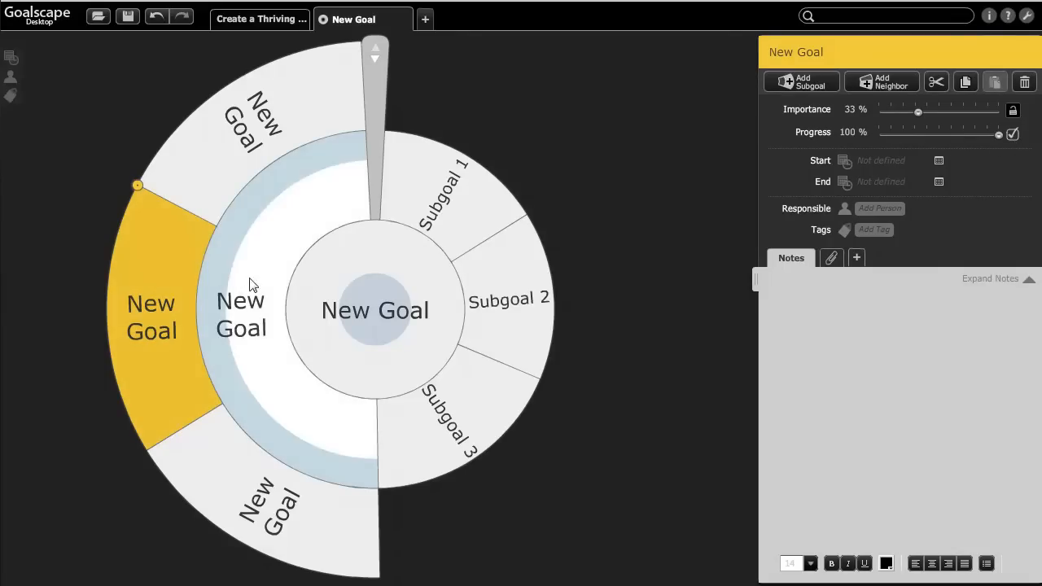
{"action": "left_click", "coordinate": [229, 265]}
{"action": "left_click", "coordinate": [358, 274]}
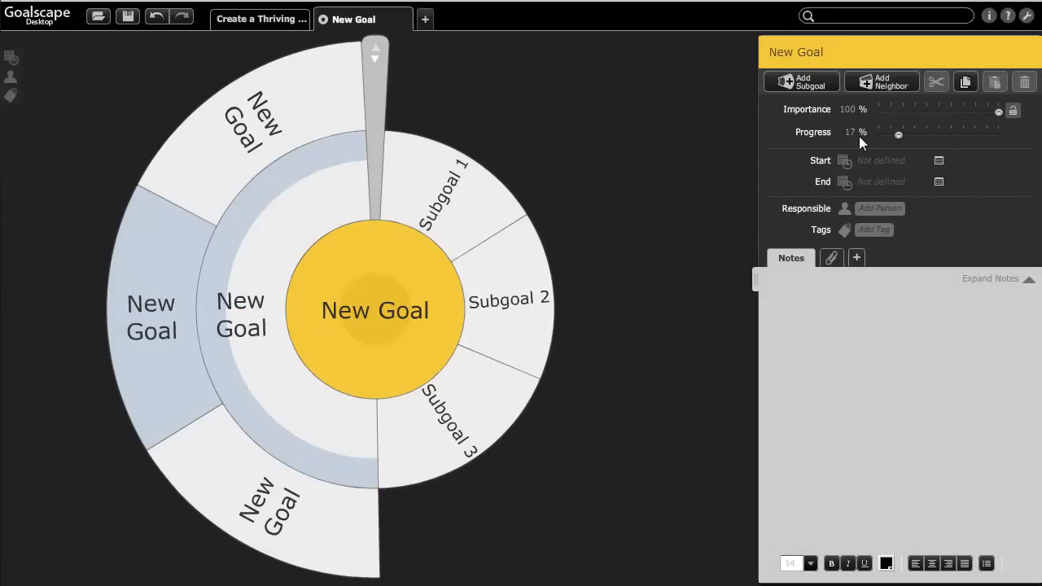
{"action": "left_click", "coordinate": [298, 255]}
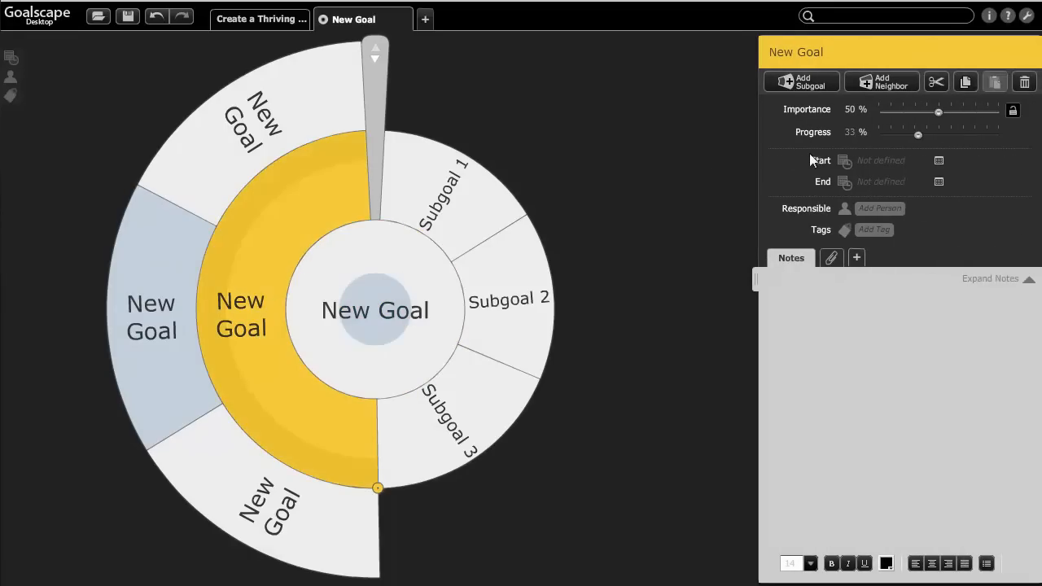
Set the progress of the outer-ring subgoal next to Subgoal 1 to about 50% and check its parent goal's progress.
{"action": "left_click", "coordinate": [302, 109]}
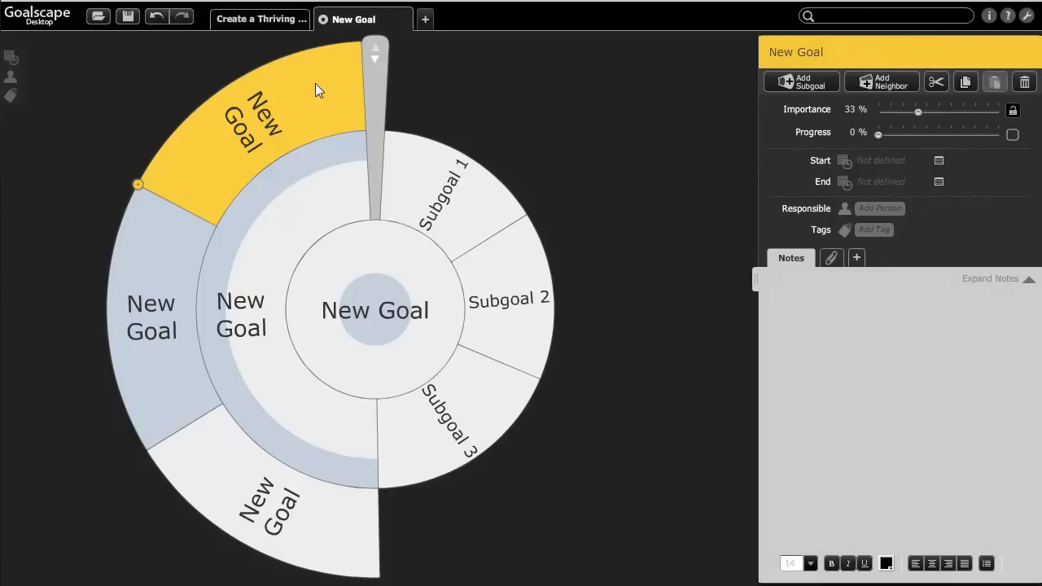
{"action": "left_click_drag", "start_coordinate": [876, 134], "coordinate": [940, 129]}
{"action": "left_click", "coordinate": [305, 172]}
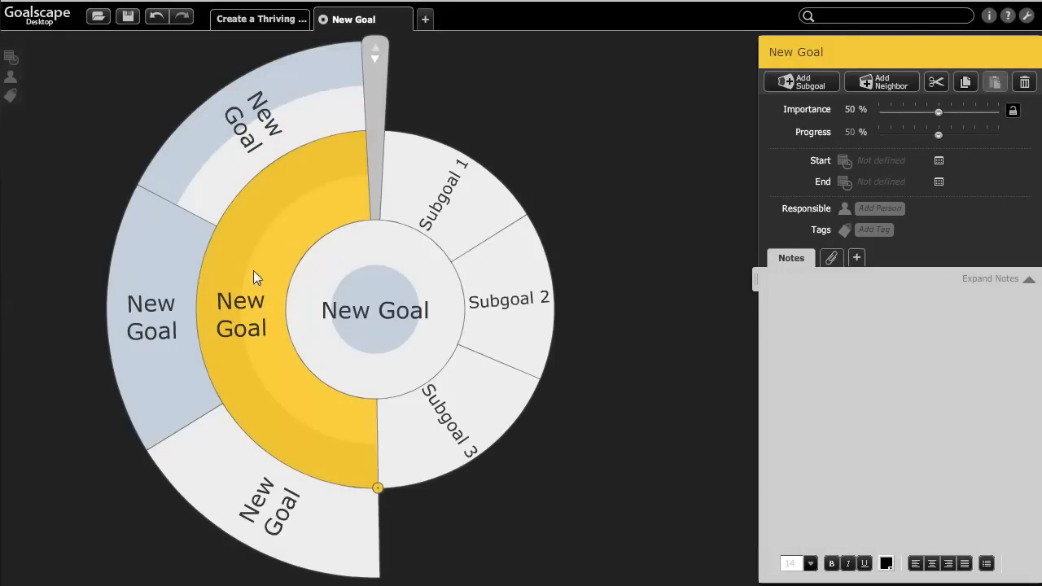
Check the importance and progress of the outer-ring subgoal next to Subgoal 1, its parent goal and the middle outer-ring subgoal.
{"action": "left_click", "coordinate": [302, 112]}
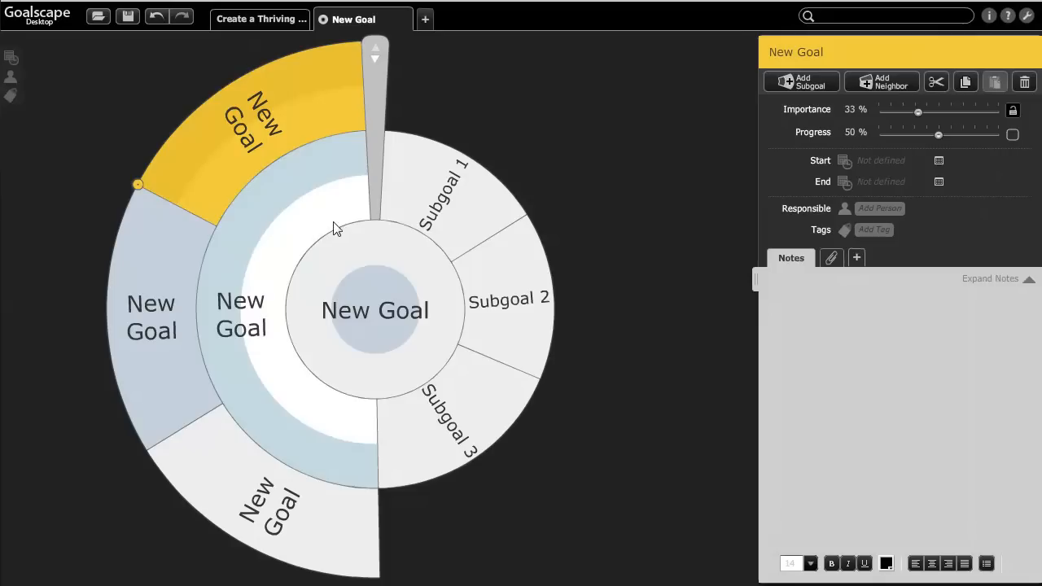
{"action": "left_click", "coordinate": [319, 213]}
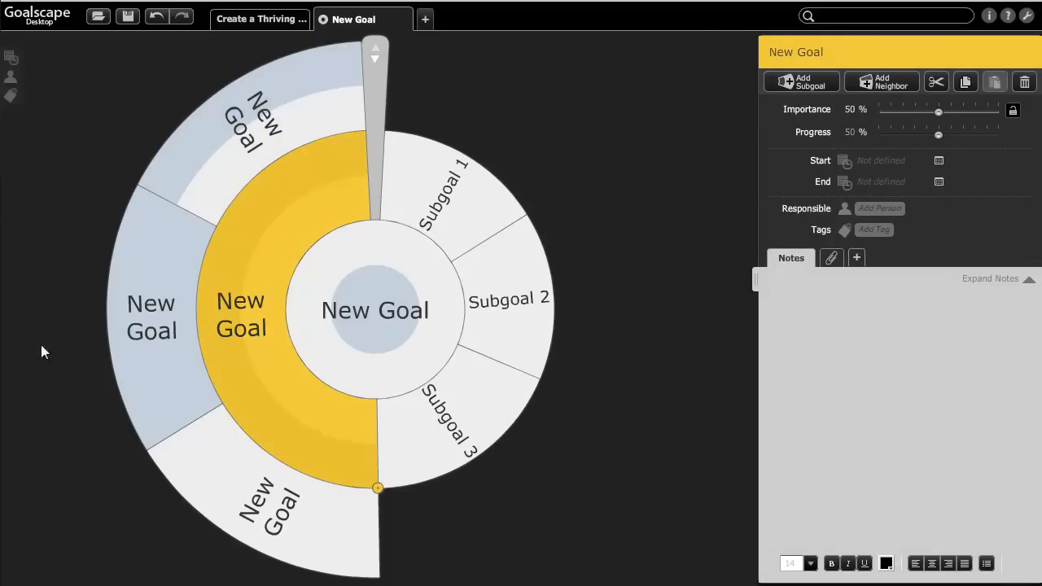
{"action": "left_click", "coordinate": [160, 257]}
View the start and end date calendars of the outer-ring subgoal next to Subgoal 1 without choosing a date.
{"action": "left_click", "coordinate": [195, 178]}
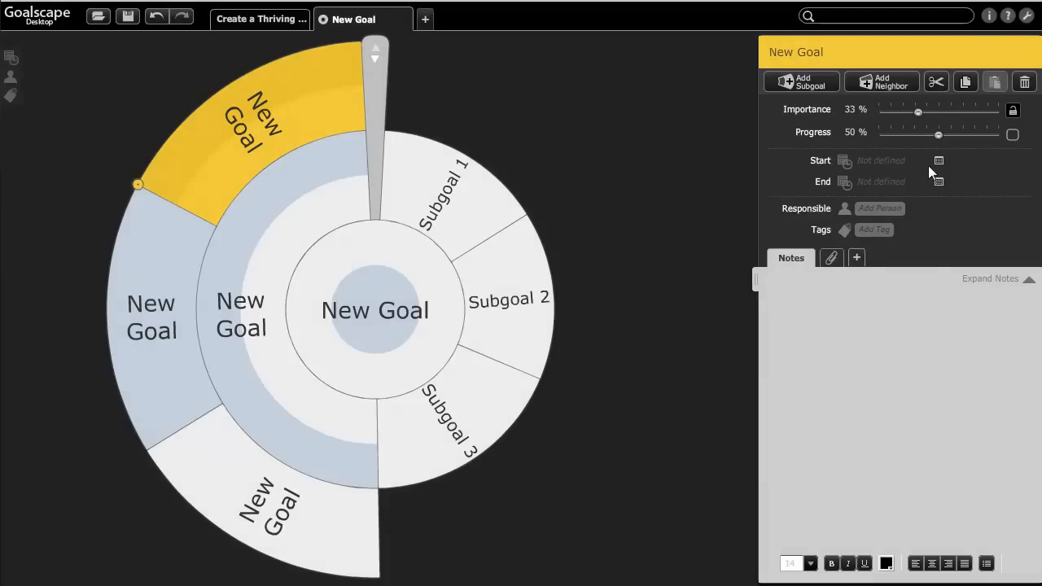
{"action": "left_click", "coordinate": [941, 162]}
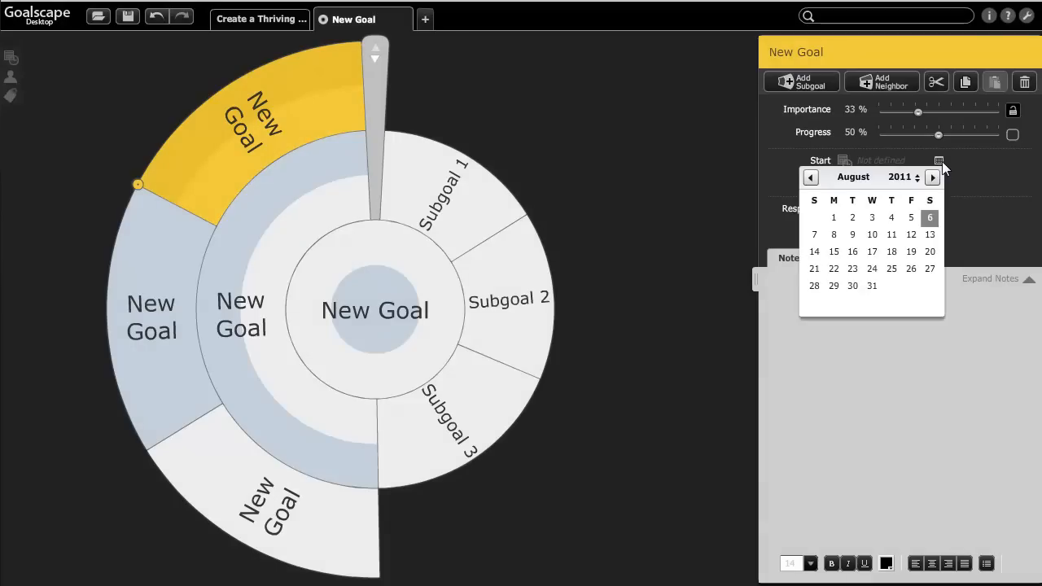
{"action": "left_click", "coordinate": [940, 182]}
{"action": "left_click", "coordinate": [940, 183]}
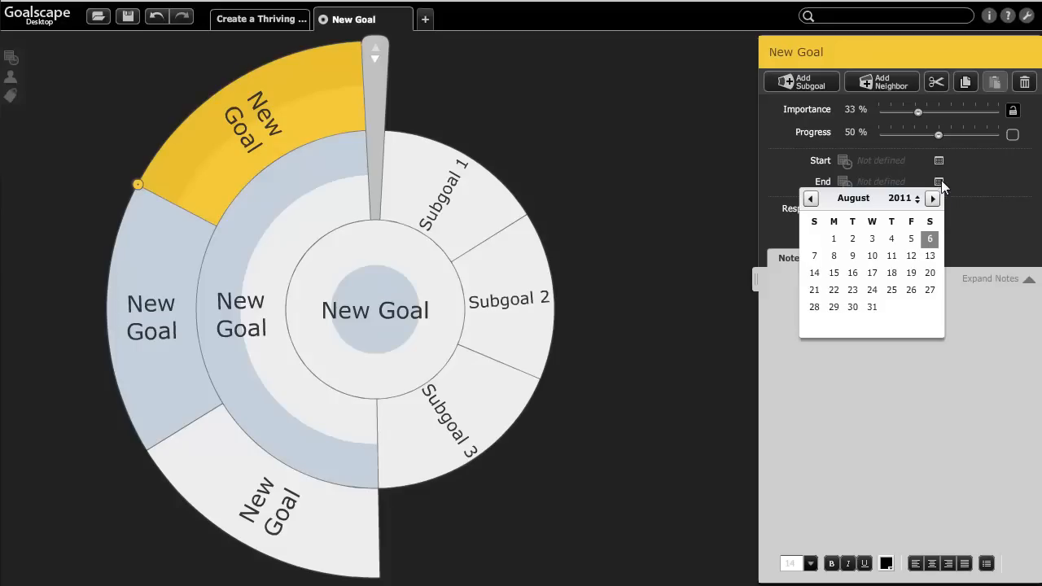
{"action": "left_click", "coordinate": [965, 183]}
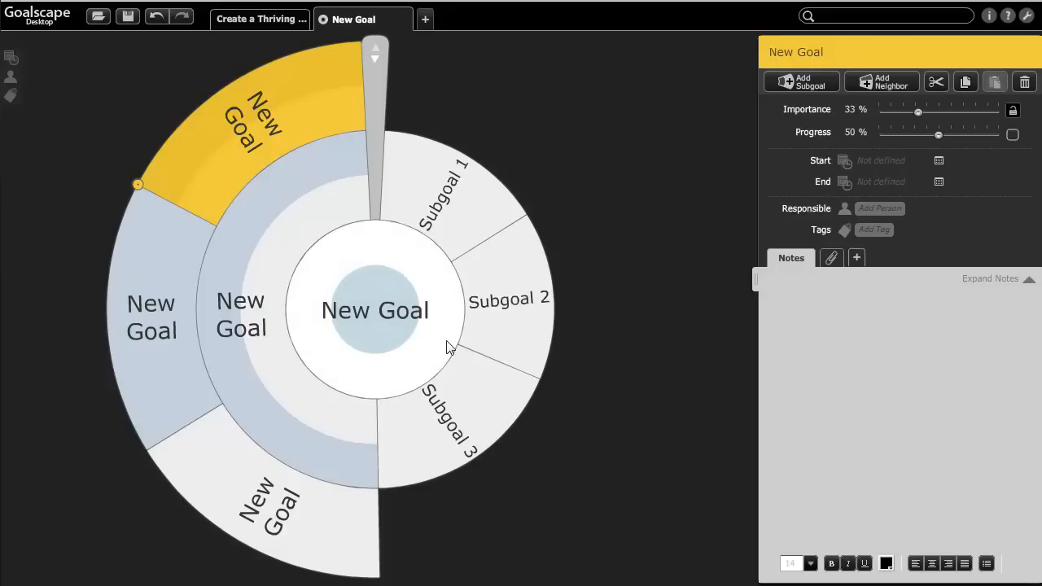
Add the tag "new goal" to Subgoal 1.
{"action": "left_click", "coordinate": [494, 217]}
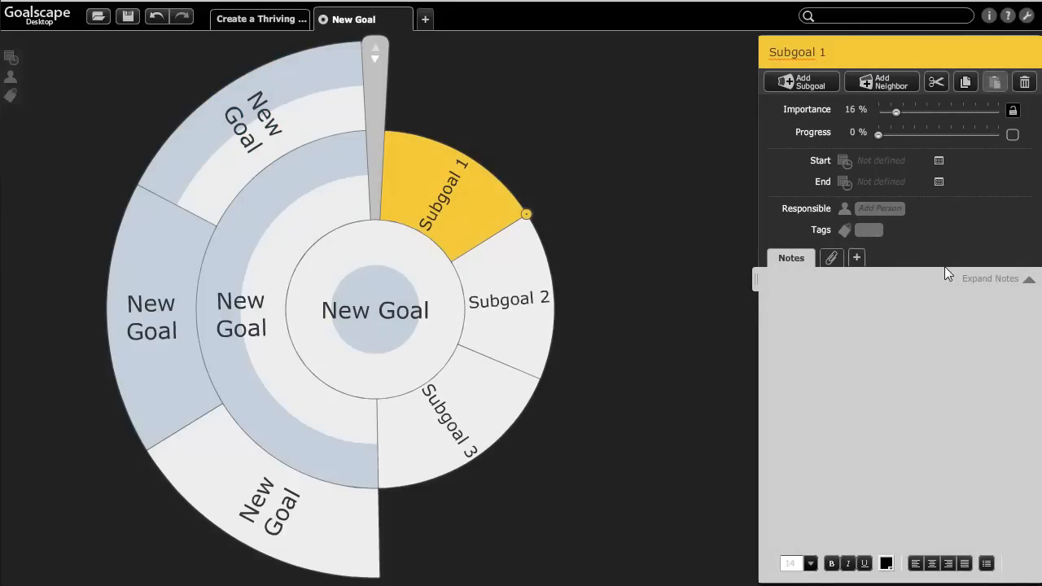
{"action": "type", "text": "new goal"}
{"action": "key", "text": "Return"}
{"action": "left_click", "coordinate": [885, 297]}
{"action": "mouse_move", "coordinate": [880, 237]}
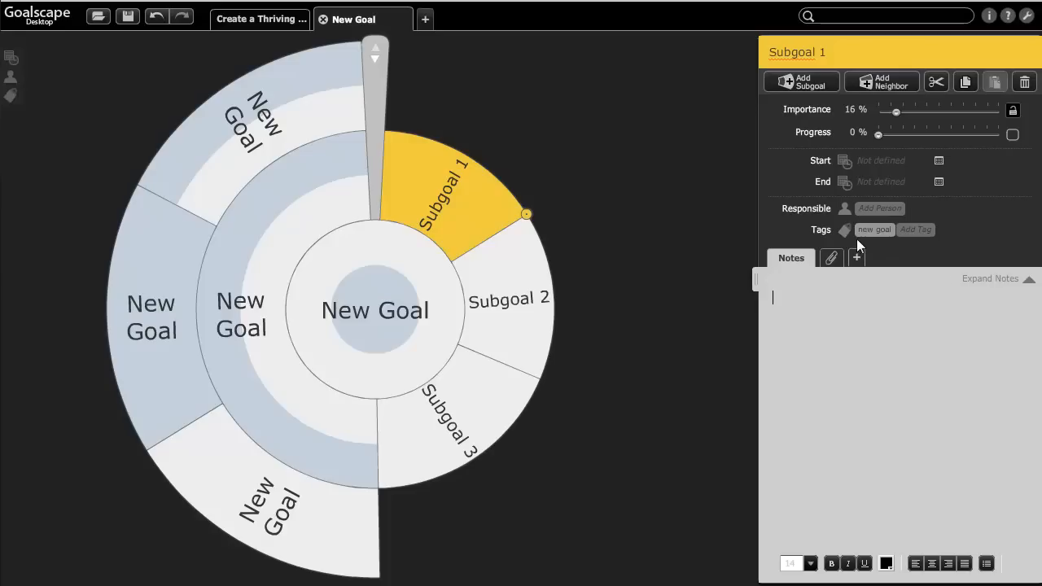
Highlight the goals tagged "new goal", inspect Subgoal 1, and clear the tag highlight again.
{"action": "left_click", "coordinate": [355, 293]}
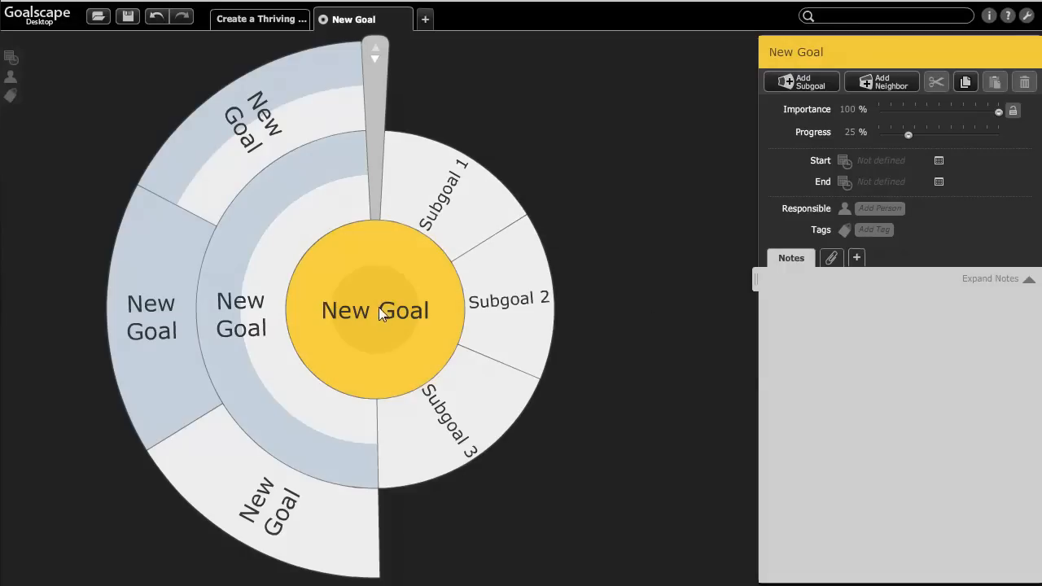
{"action": "left_click", "coordinate": [11, 96]}
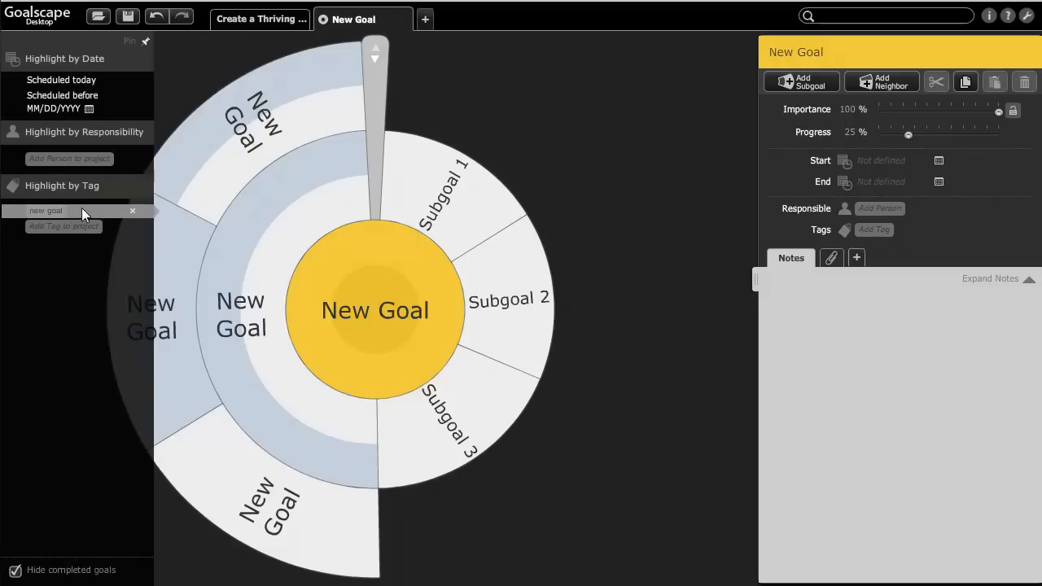
{"action": "left_click", "coordinate": [81, 209]}
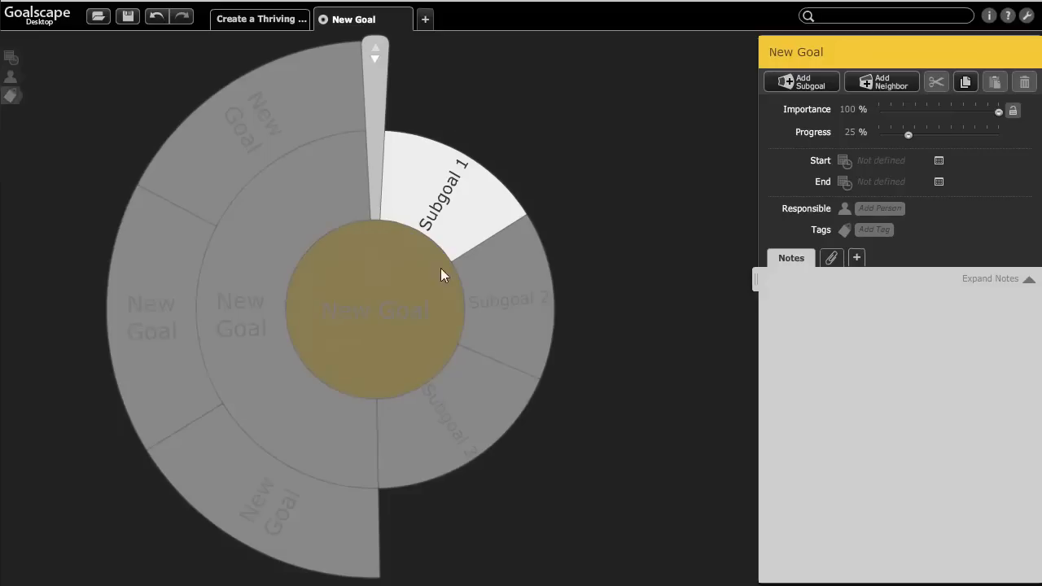
{"action": "left_click", "coordinate": [486, 202]}
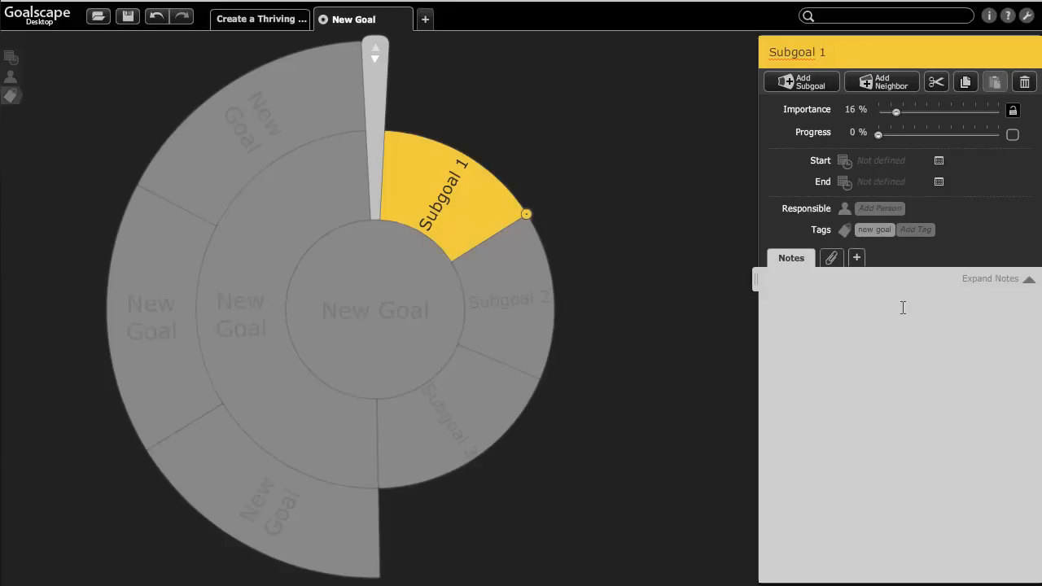
{"action": "left_click", "coordinate": [12, 98]}
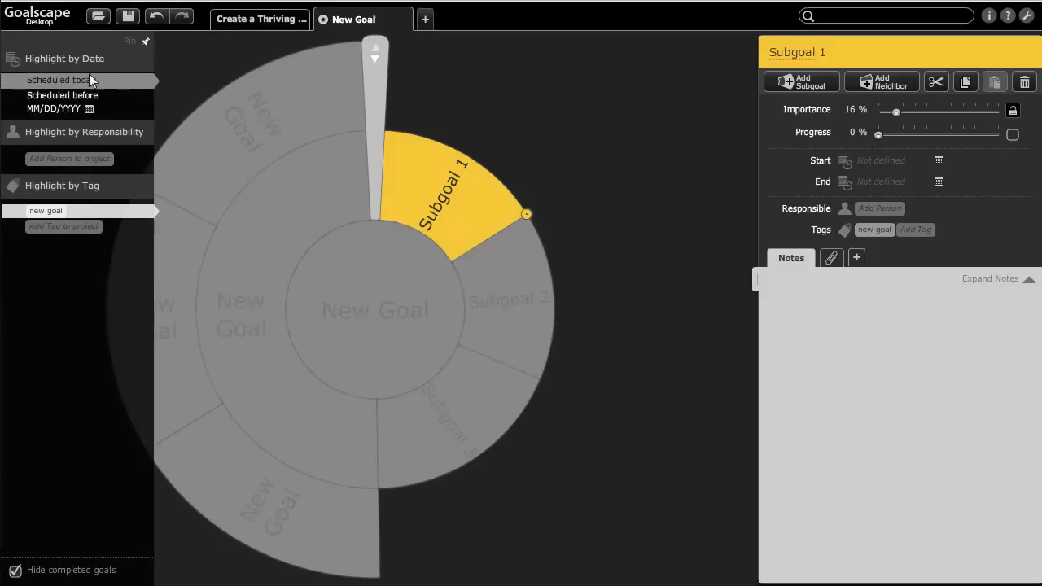
{"action": "left_click", "coordinate": [68, 208]}
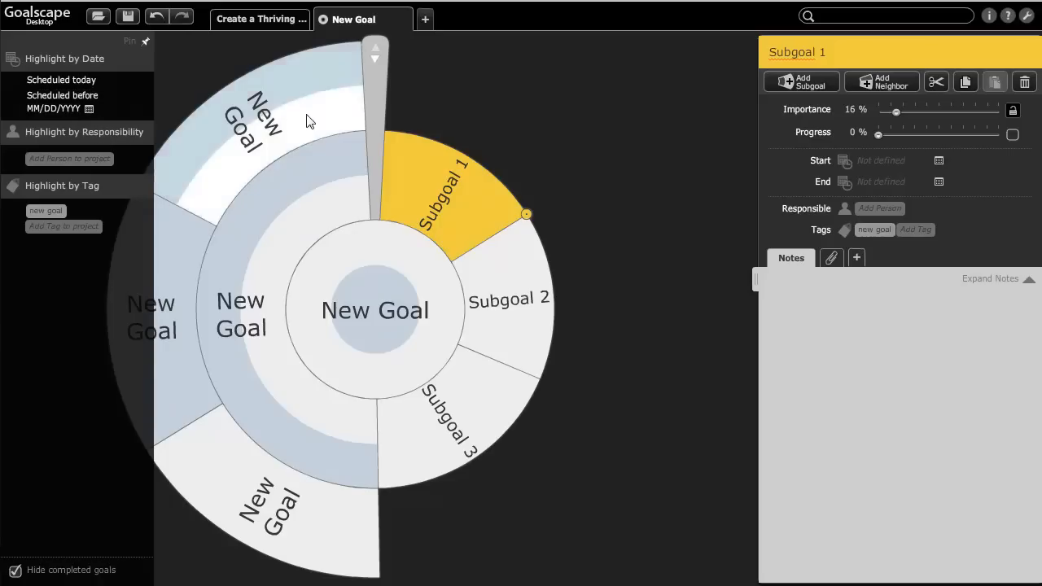
{"action": "left_click", "coordinate": [368, 257]}
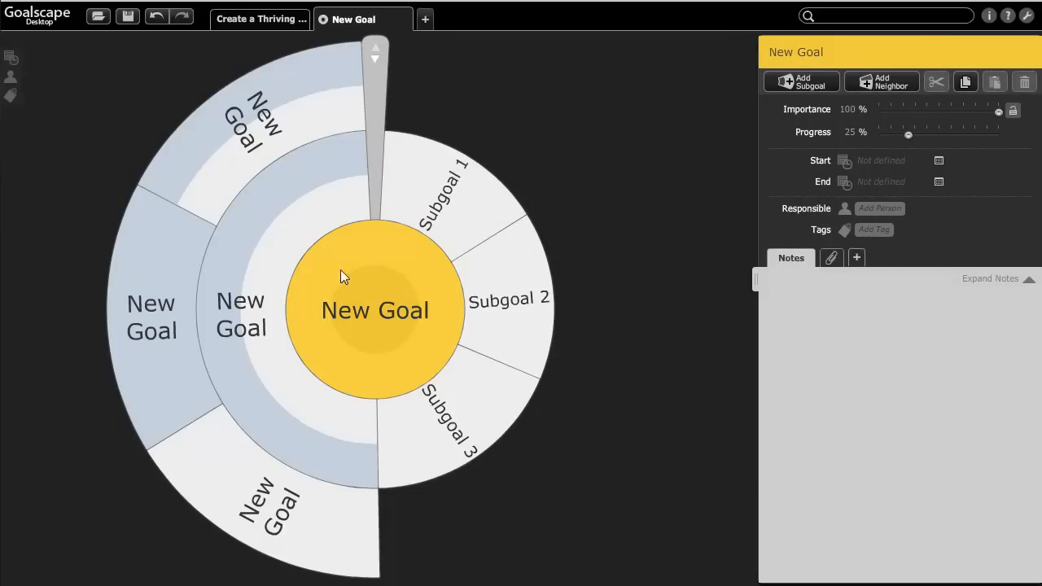
Color the inner-ring New Goal blue and apply the color to its subgoals.
{"action": "left_click", "coordinate": [316, 200]}
{"action": "right_click", "coordinate": [300, 197]}
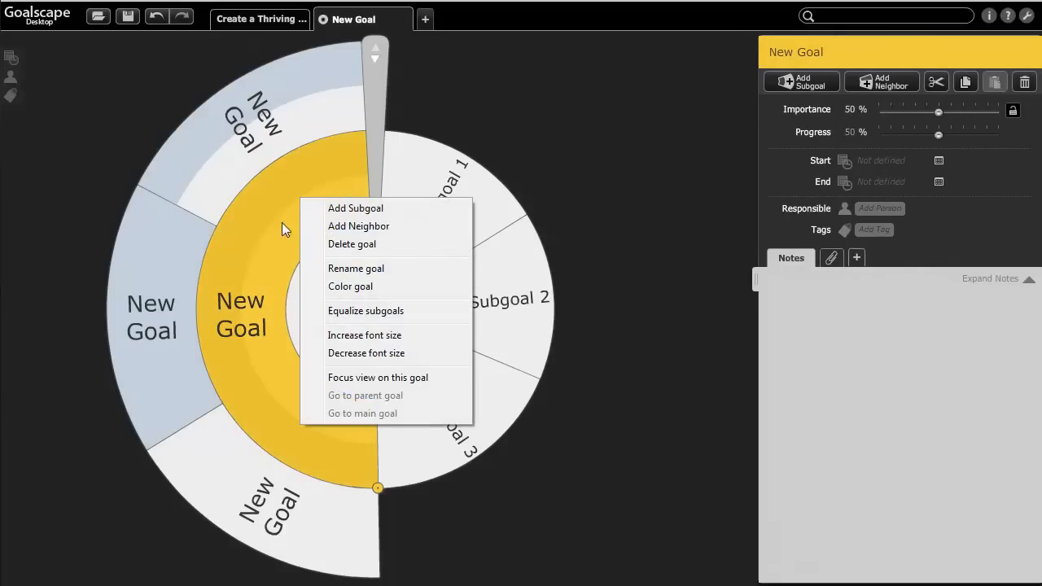
{"action": "left_click", "coordinate": [350, 286]}
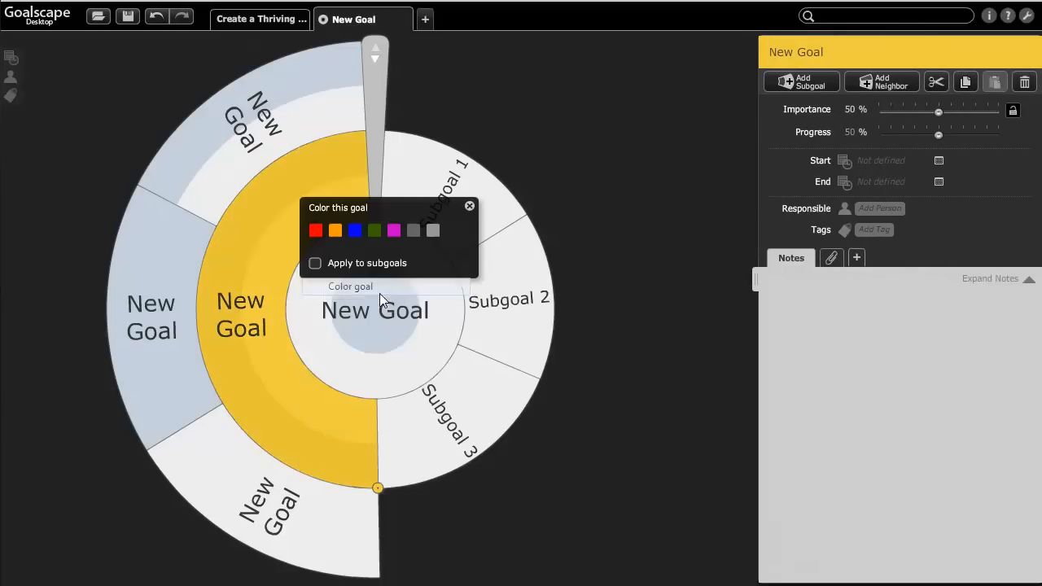
{"action": "left_click", "coordinate": [355, 231]}
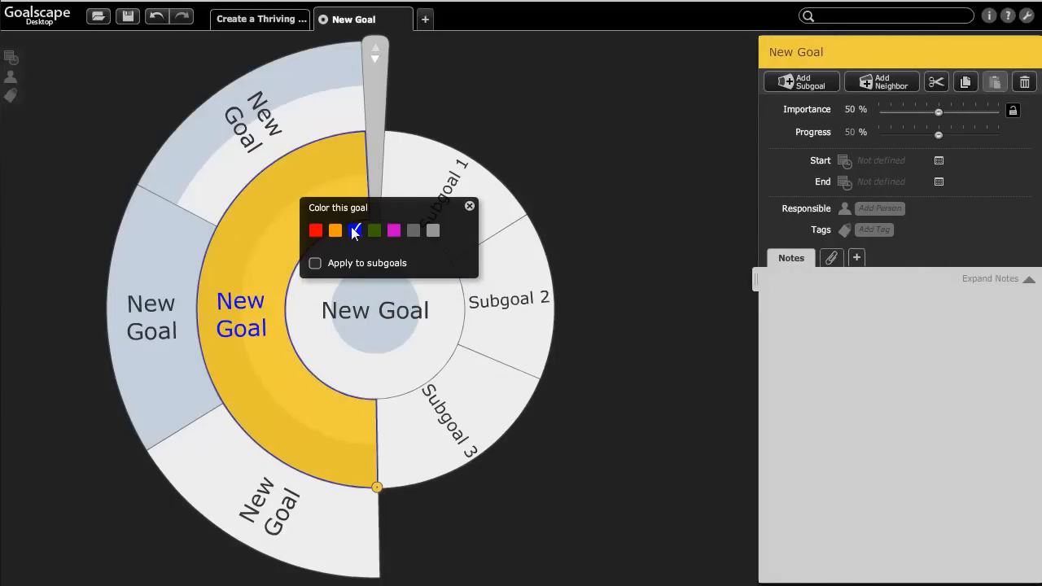
{"action": "left_click", "coordinate": [315, 264]}
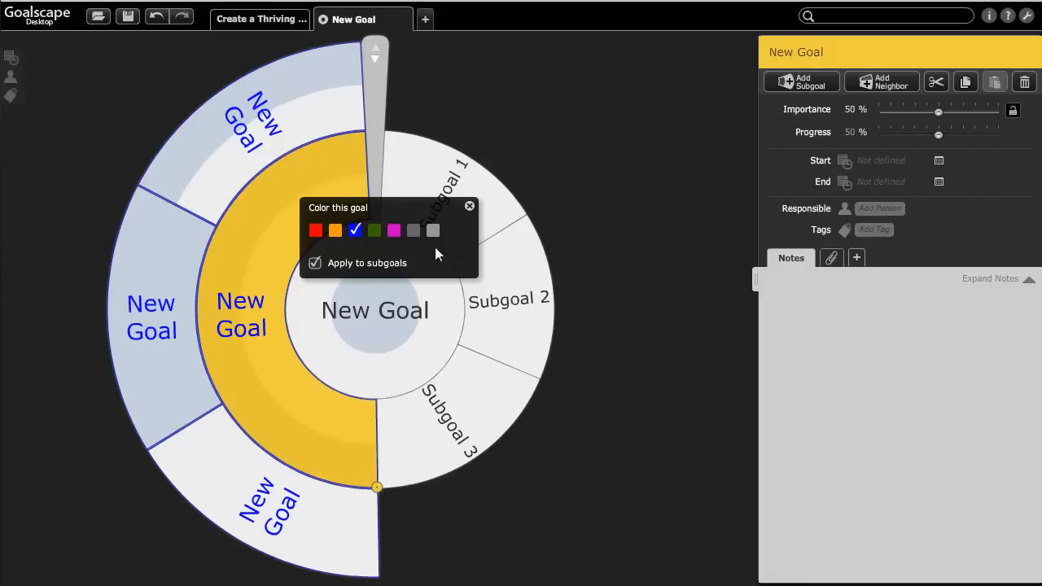
{"action": "left_click", "coordinate": [468, 206]}
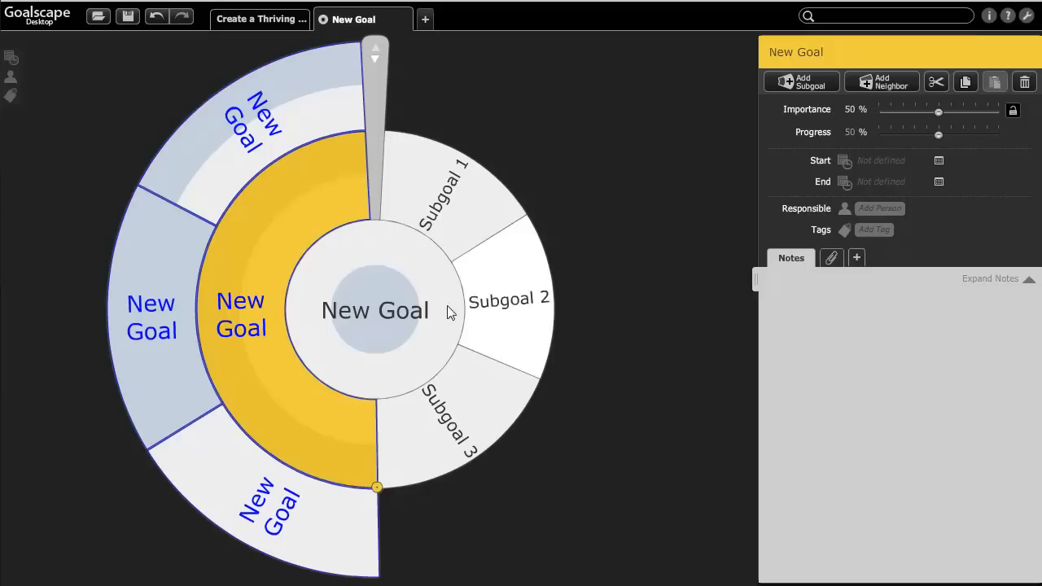
Focus on the blue inner-ring New Goal, add three subgoals under its subgoal without progress, and return to the whole map.
{"action": "double_click", "coordinate": [278, 223]}
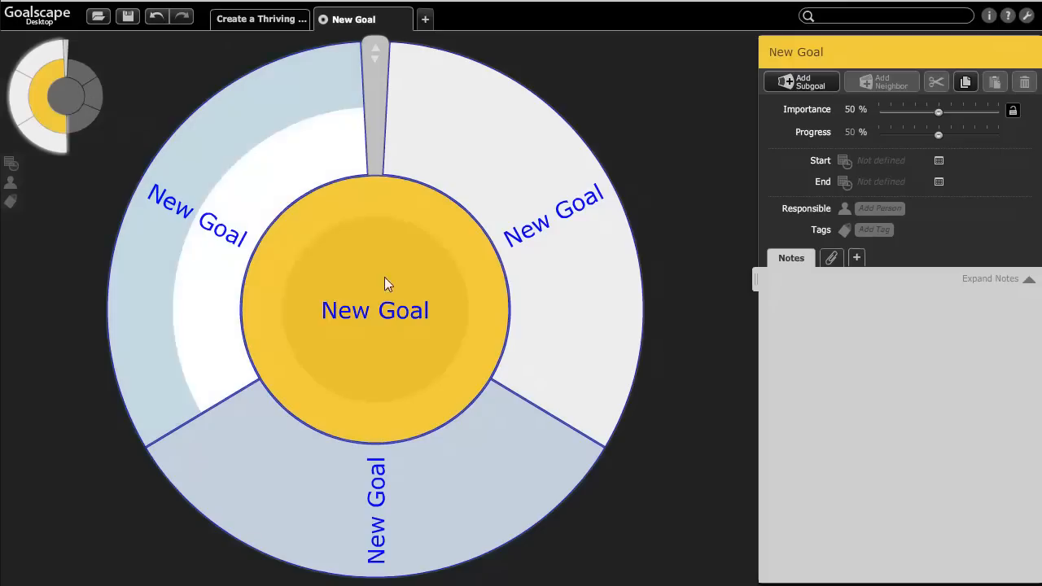
{"action": "right_click", "coordinate": [512, 170]}
{"action": "left_click", "coordinate": [561, 200]}
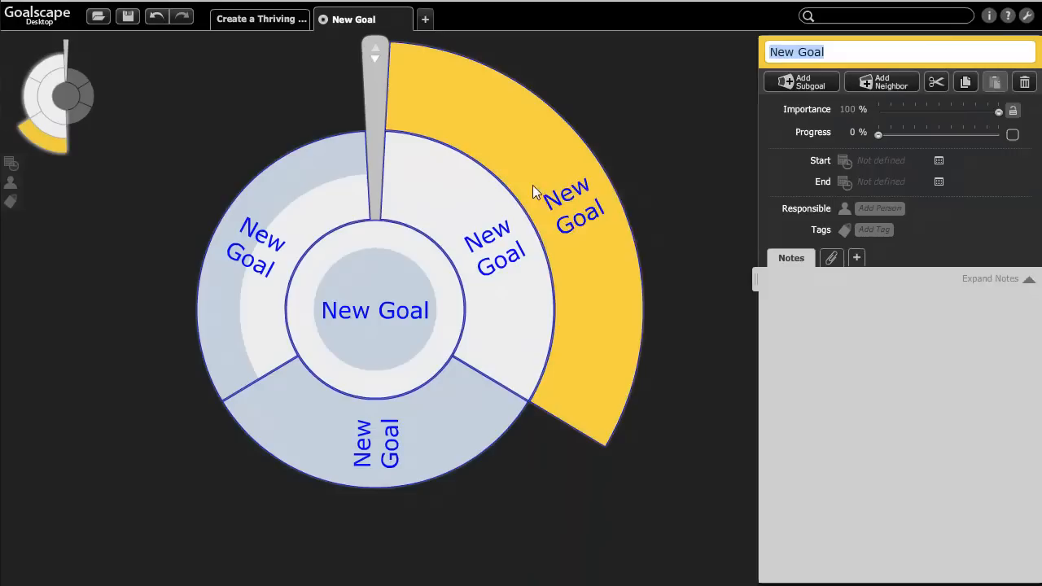
{"action": "right_click", "coordinate": [531, 173]}
{"action": "left_click", "coordinate": [597, 204]}
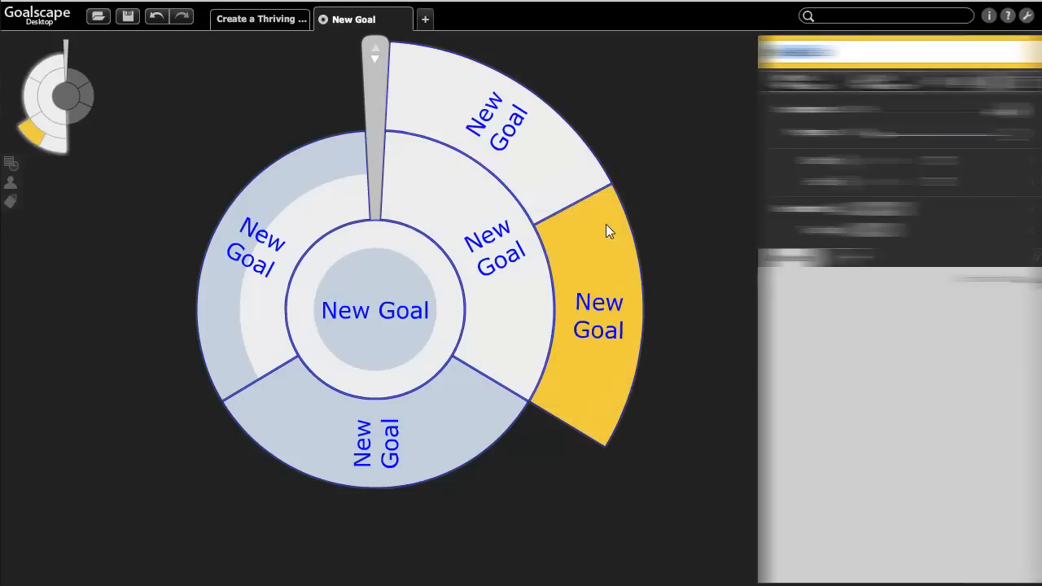
{"action": "right_click", "coordinate": [606, 249]}
{"action": "left_click", "coordinate": [630, 275]}
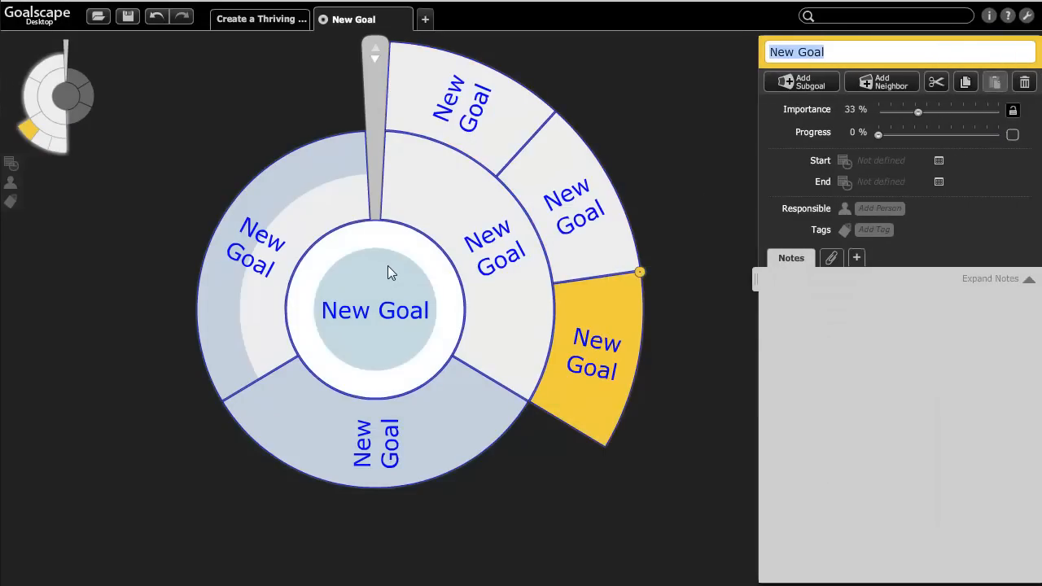
{"action": "left_click", "coordinate": [66, 98]}
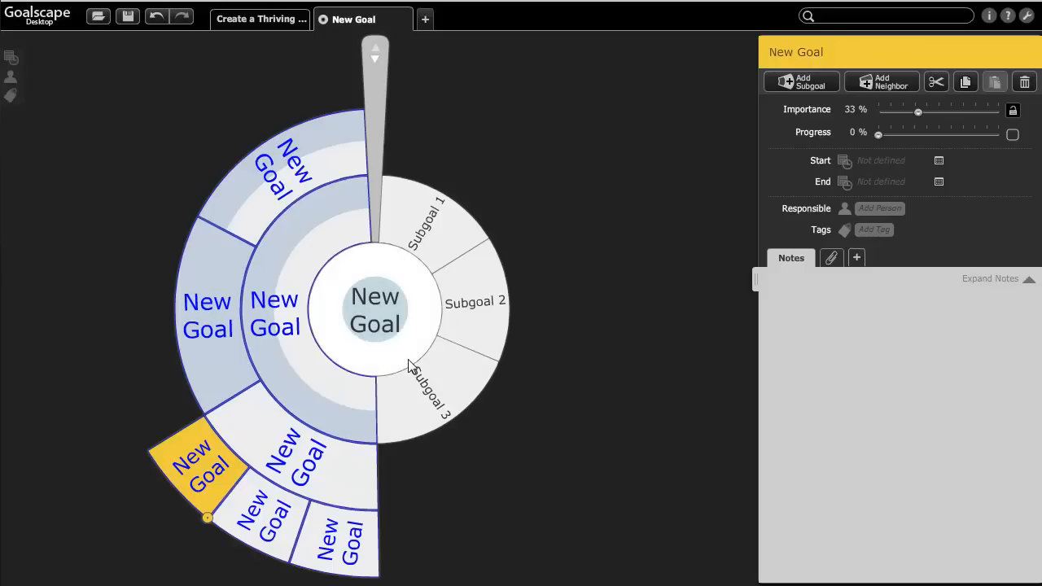
Switch to the Thriving Online Business goal map and examine its main goal and the Strategy to Implement, Skills to Master and Metrics subgoals.
{"action": "left_click", "coordinate": [285, 22]}
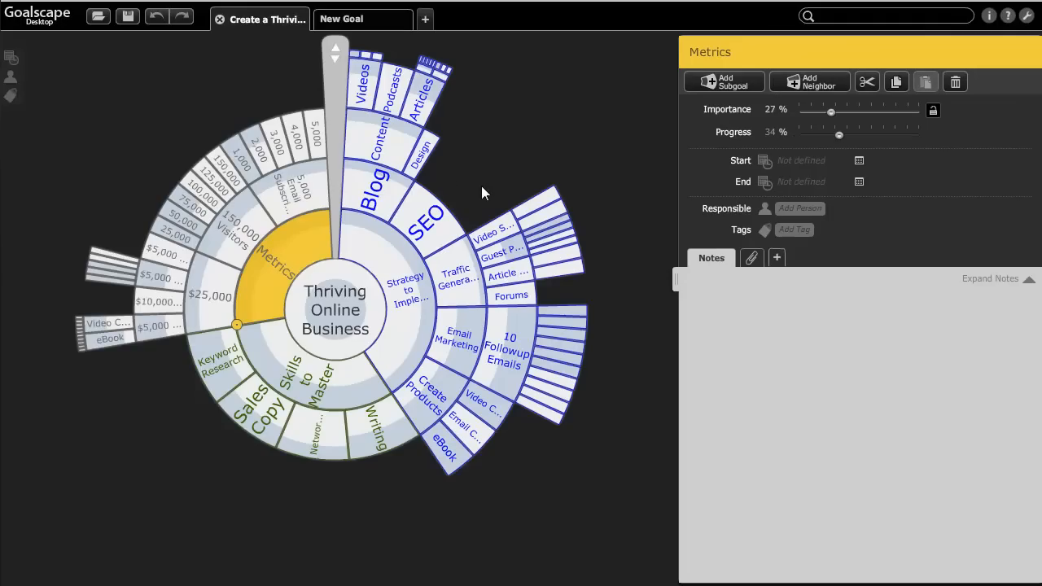
{"action": "left_click", "coordinate": [359, 283]}
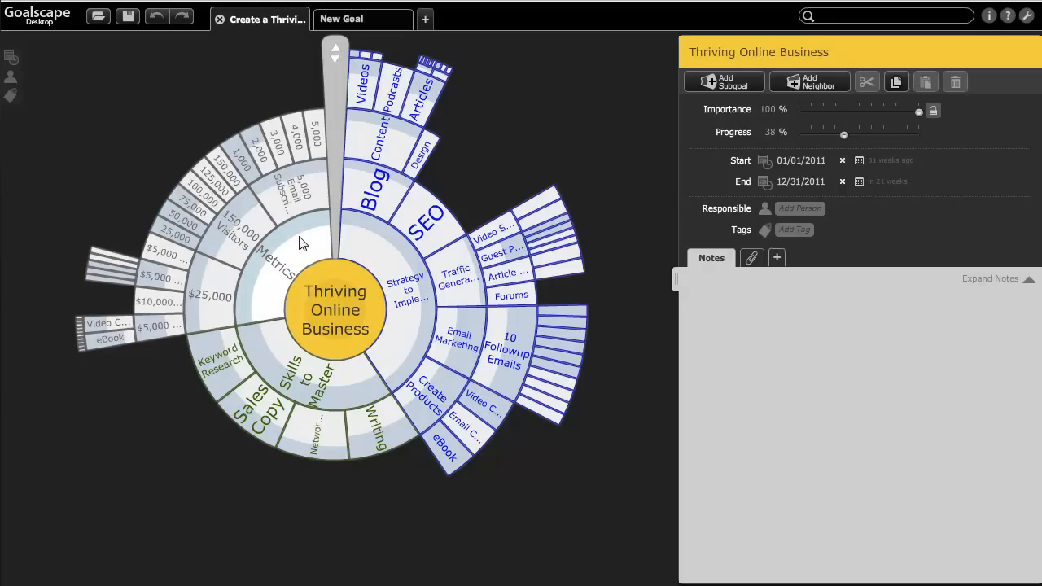
{"action": "left_click", "coordinate": [367, 255]}
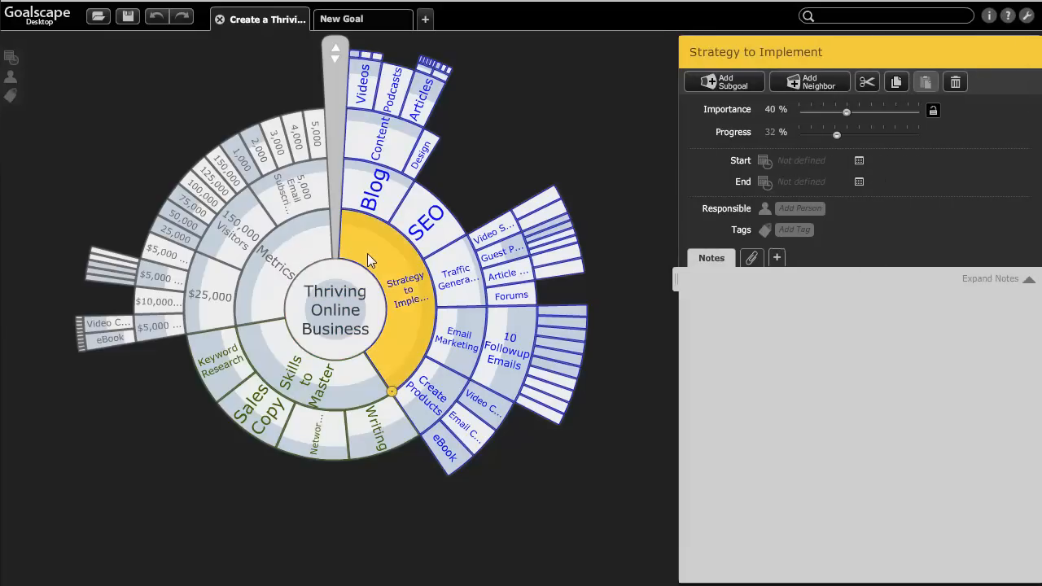
{"action": "left_click", "coordinate": [365, 384]}
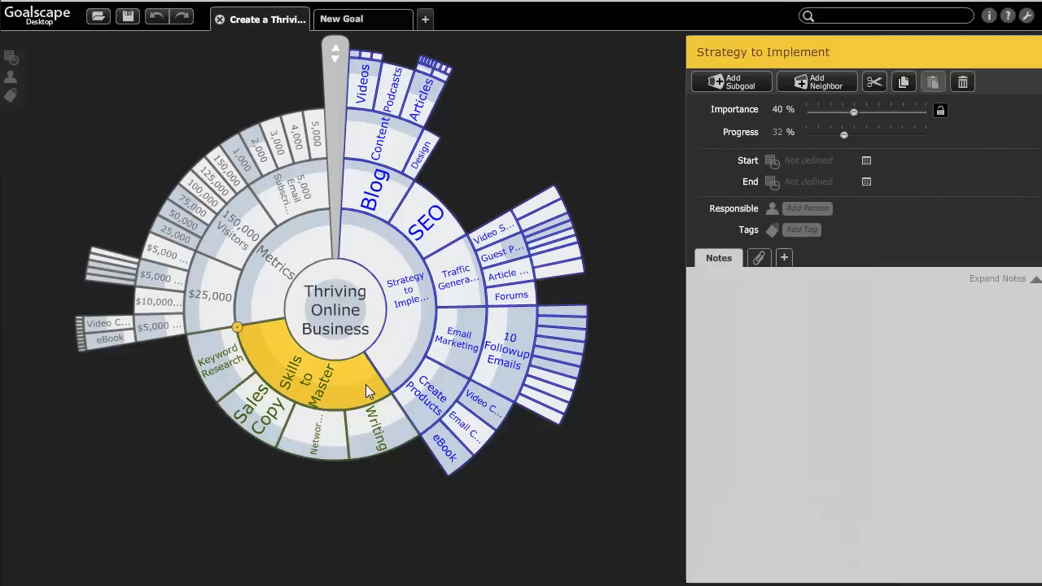
{"action": "left_click", "coordinate": [291, 254]}
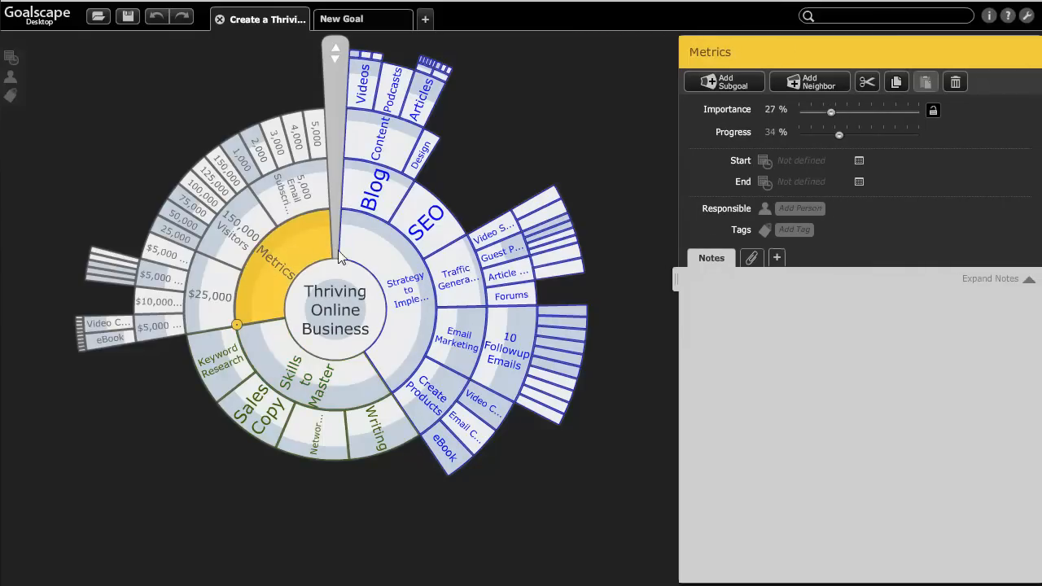
{"action": "left_click", "coordinate": [400, 278]}
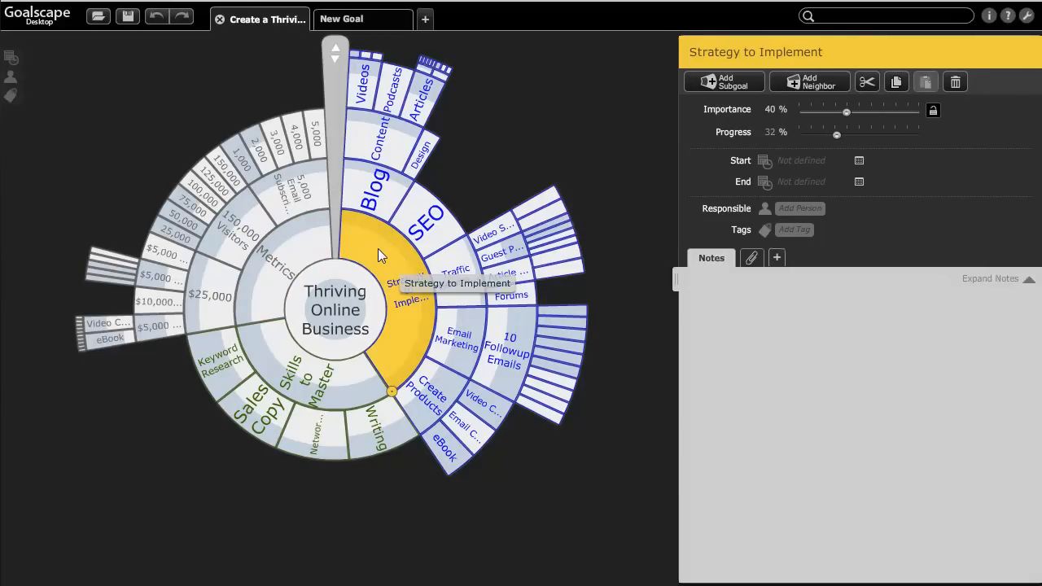
Focus the view on the Strategy to Implement goal and adjust how many subgoal levels are enlarged.
{"action": "double_click", "coordinate": [378, 253]}
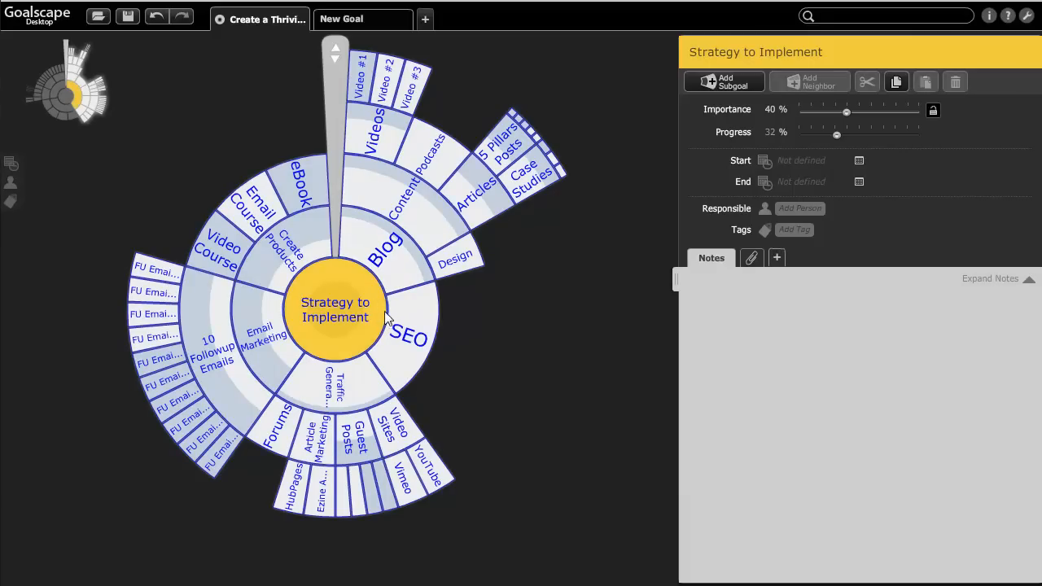
{"action": "left_click", "coordinate": [335, 62]}
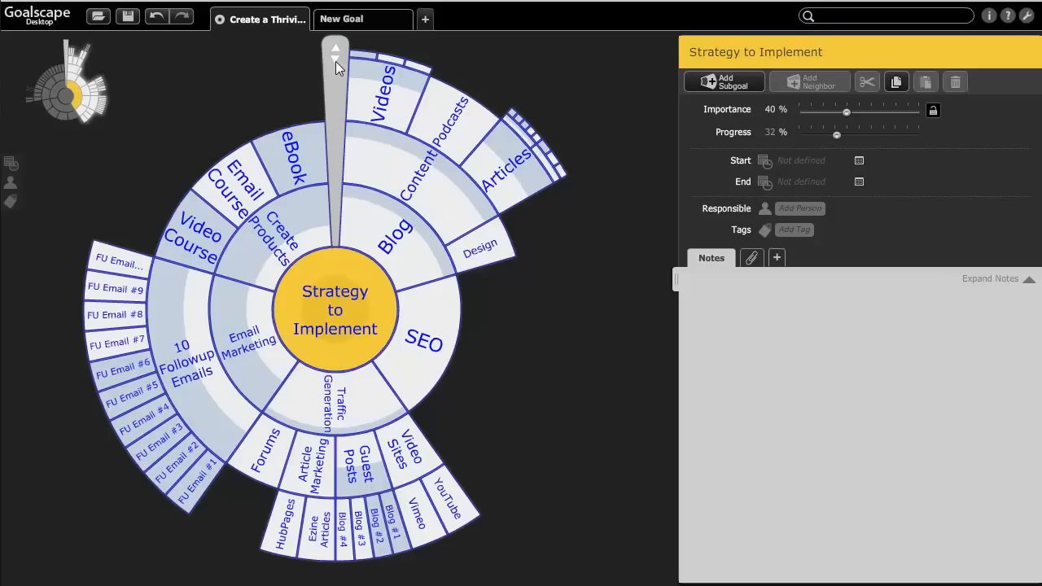
{"action": "left_click", "coordinate": [336, 62]}
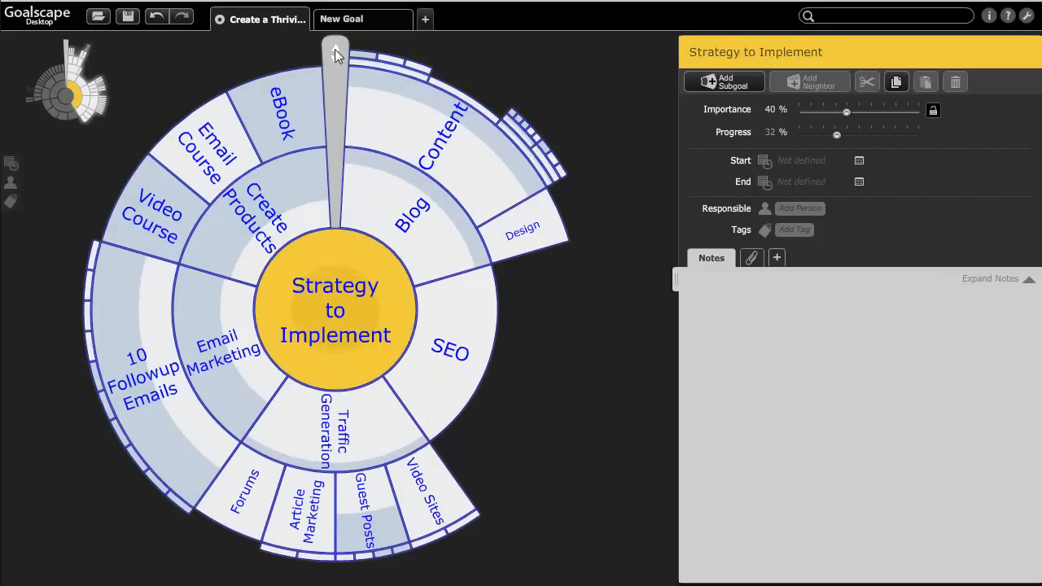
{"action": "left_click", "coordinate": [335, 54]}
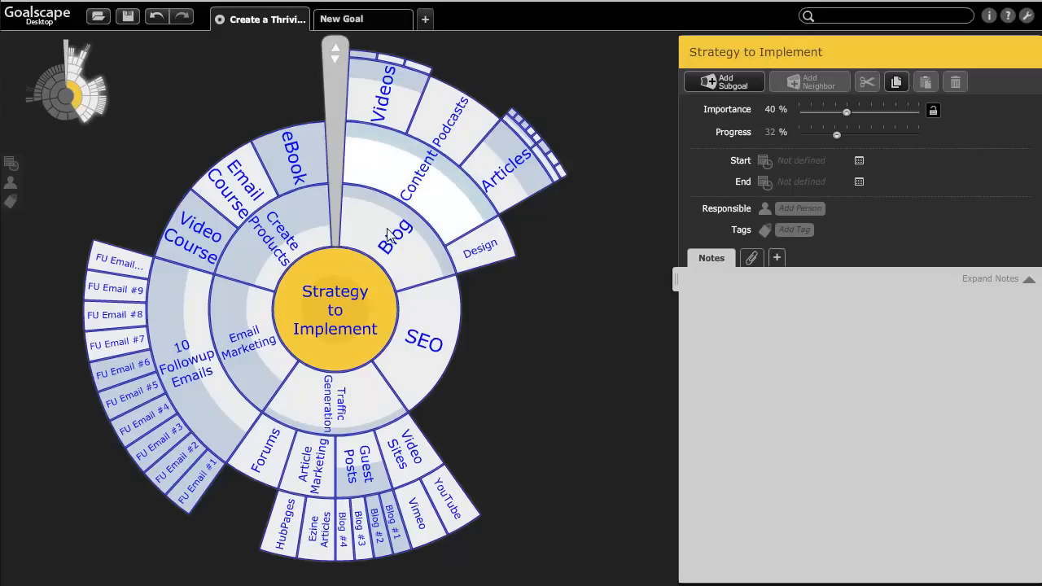
Focus the view on the Blog's Content goal and examine 5 Pillars Posts with its subgoals Pillar #1 to Pillar #3.
{"action": "left_click", "coordinate": [398, 169]}
{"action": "left_click", "coordinate": [398, 168]}
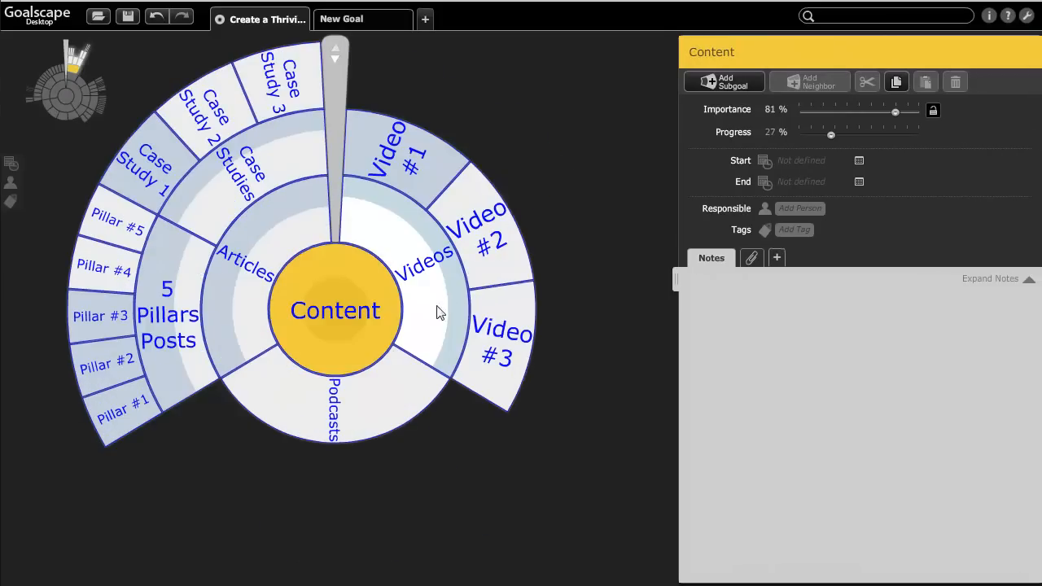
{"action": "left_click", "coordinate": [173, 253]}
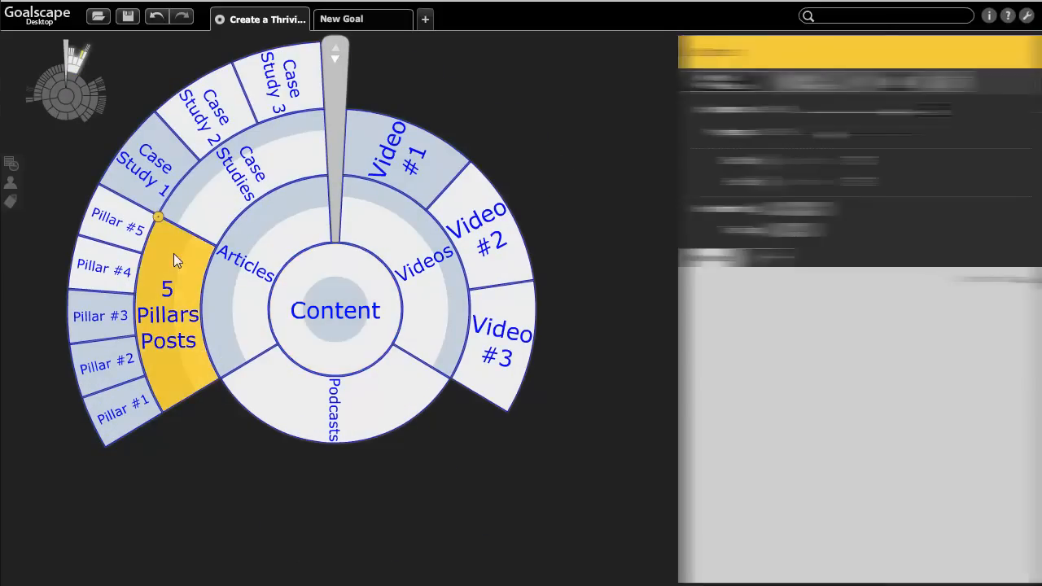
{"action": "left_click", "coordinate": [122, 399]}
{"action": "left_click", "coordinate": [121, 371]}
{"action": "left_click", "coordinate": [102, 319]}
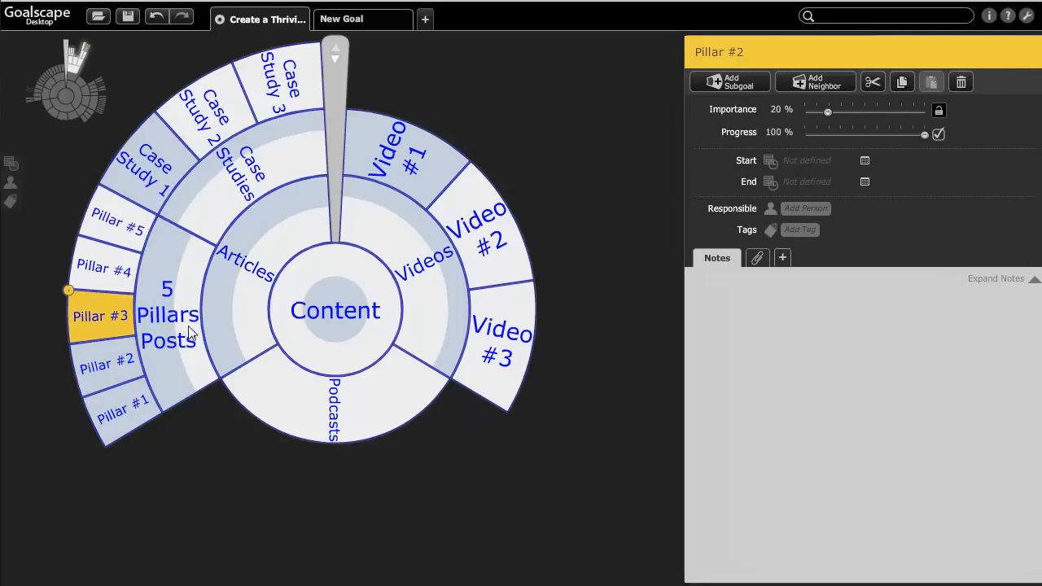
{"action": "left_click", "coordinate": [194, 275]}
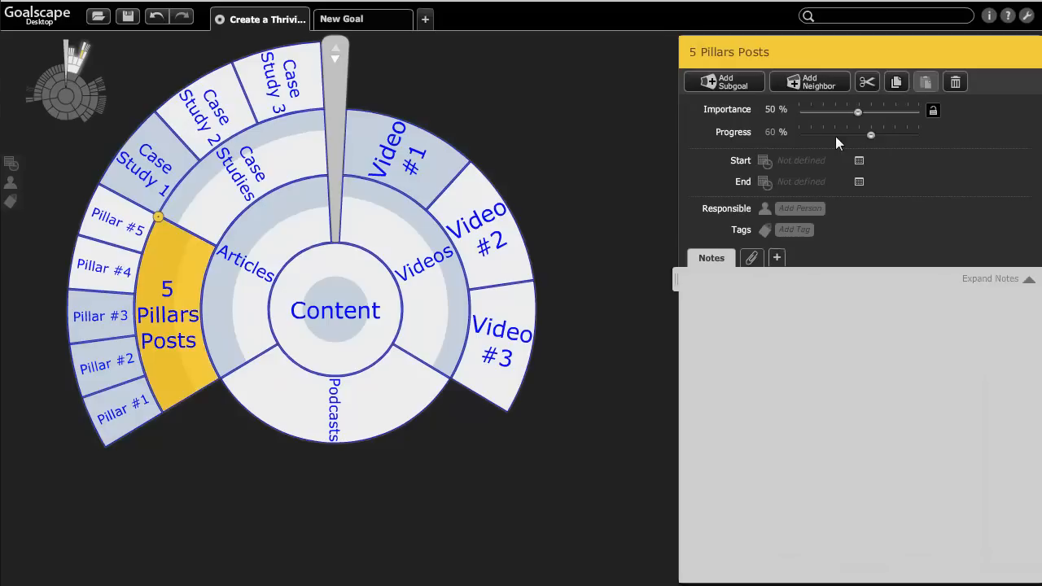
Mark the subgoals Pillar #4 and Pillar #5 of 5 Pillars Posts as completed.
{"action": "left_click", "coordinate": [100, 259]}
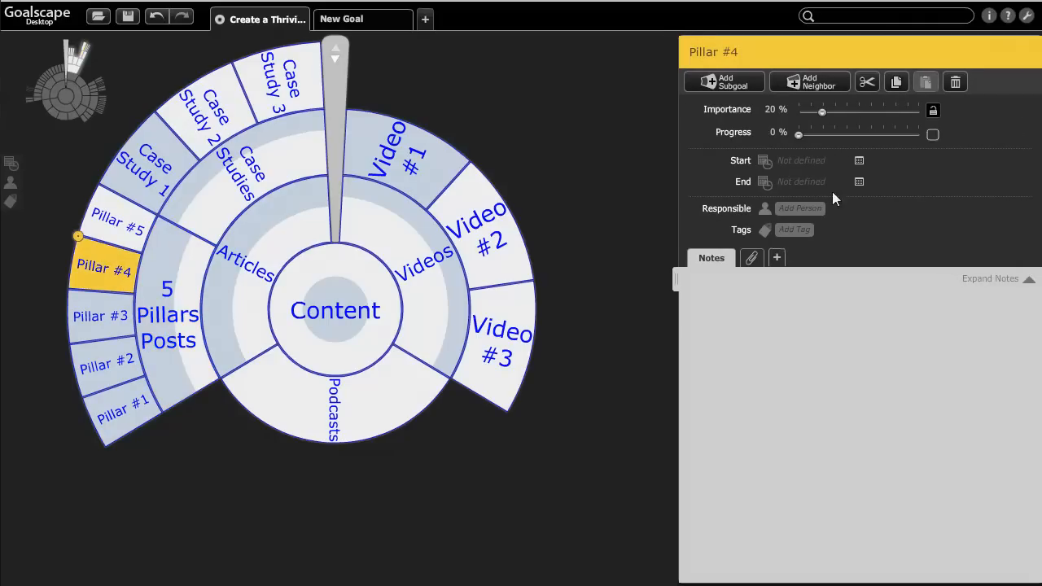
{"action": "left_click", "coordinate": [933, 135]}
{"action": "left_click", "coordinate": [129, 211]}
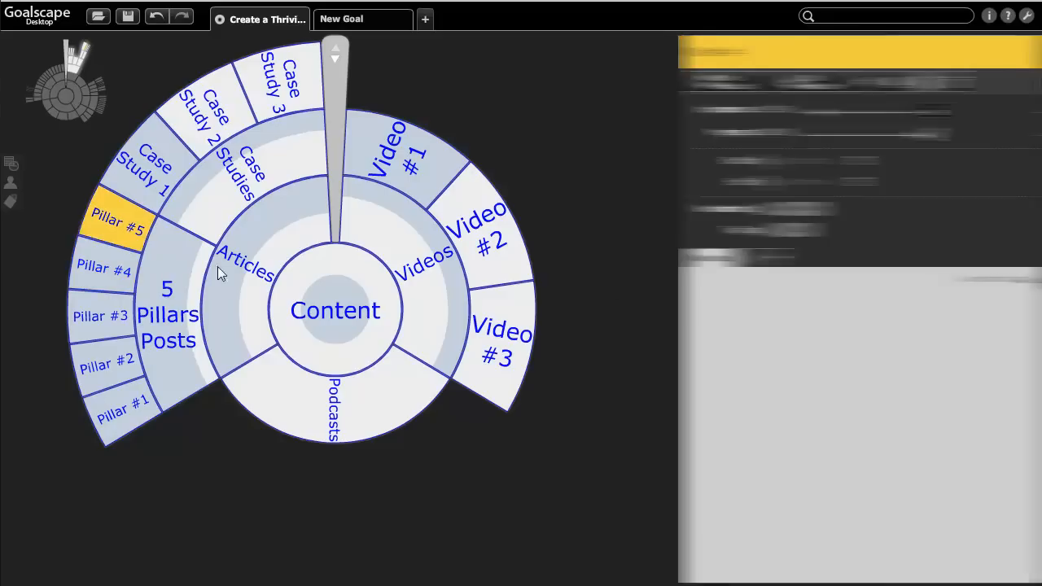
{"action": "left_click", "coordinate": [932, 135]}
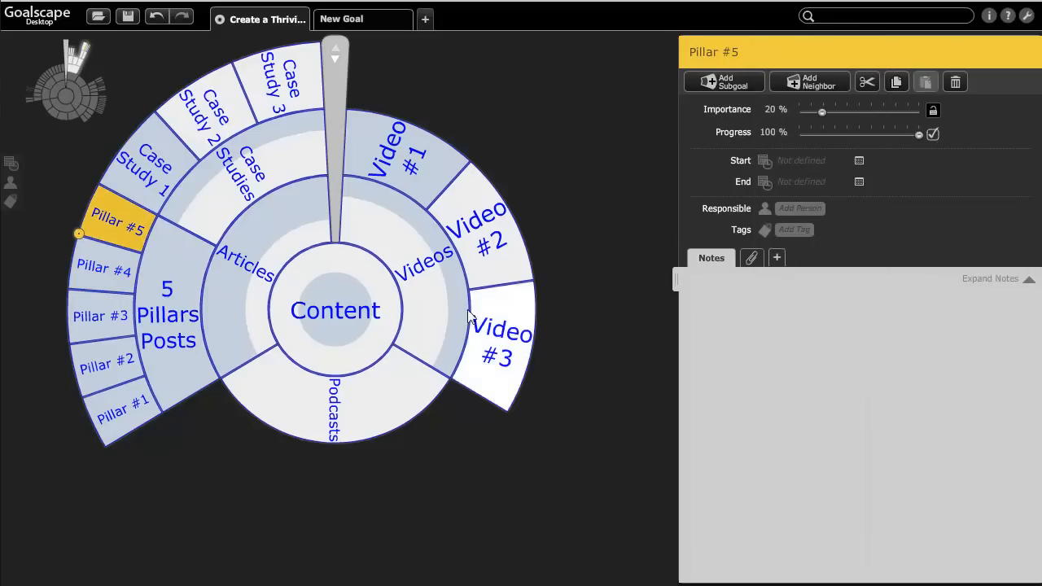
Check how the progress has carried up through 5 Pillars Posts and Articles to the Content goal.
{"action": "left_click", "coordinate": [301, 281]}
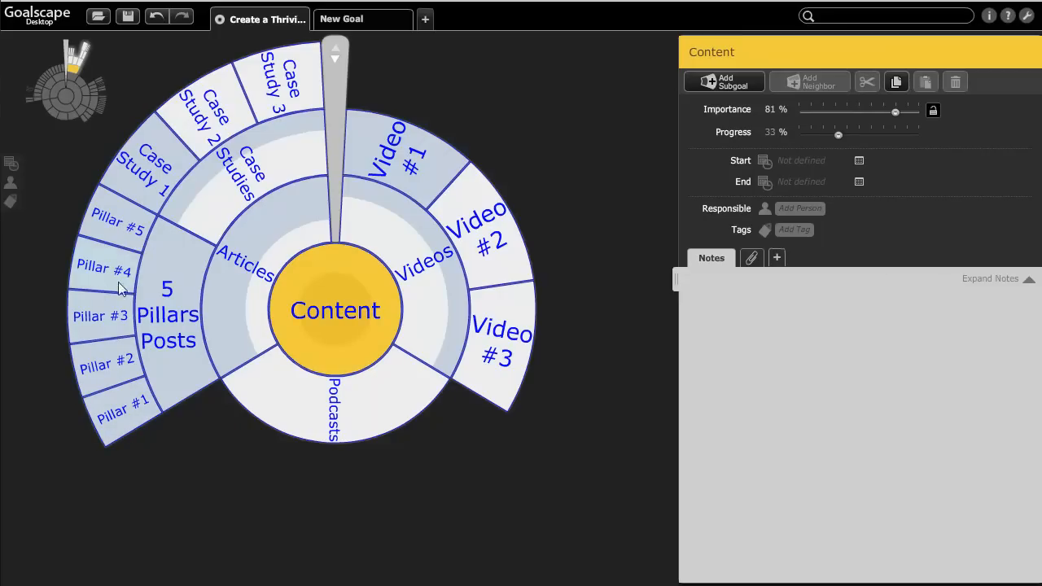
{"action": "left_click", "coordinate": [295, 228]}
{"action": "left_click", "coordinate": [162, 259]}
{"action": "left_click", "coordinate": [275, 227]}
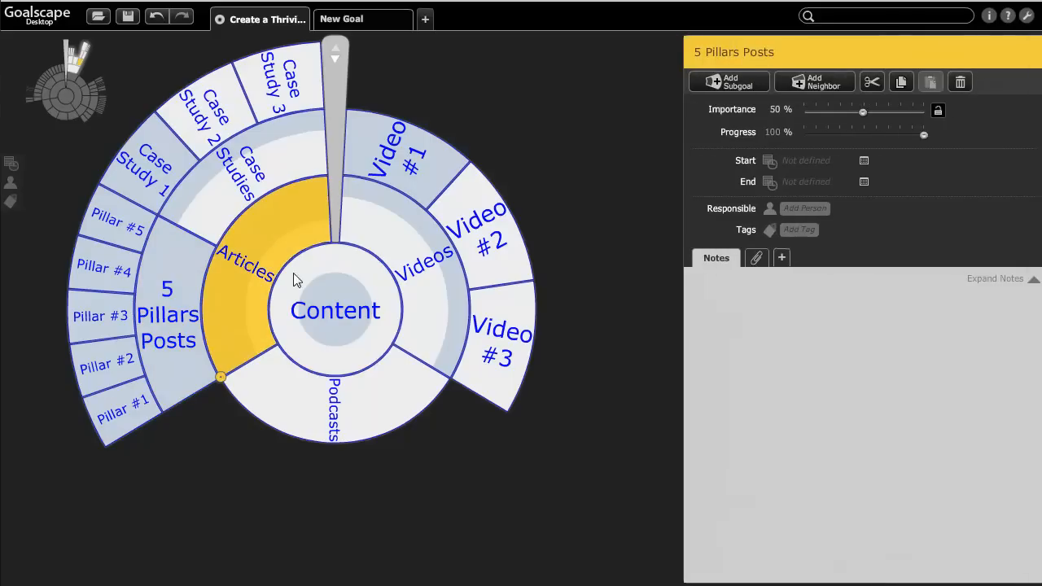
{"action": "left_click", "coordinate": [322, 279]}
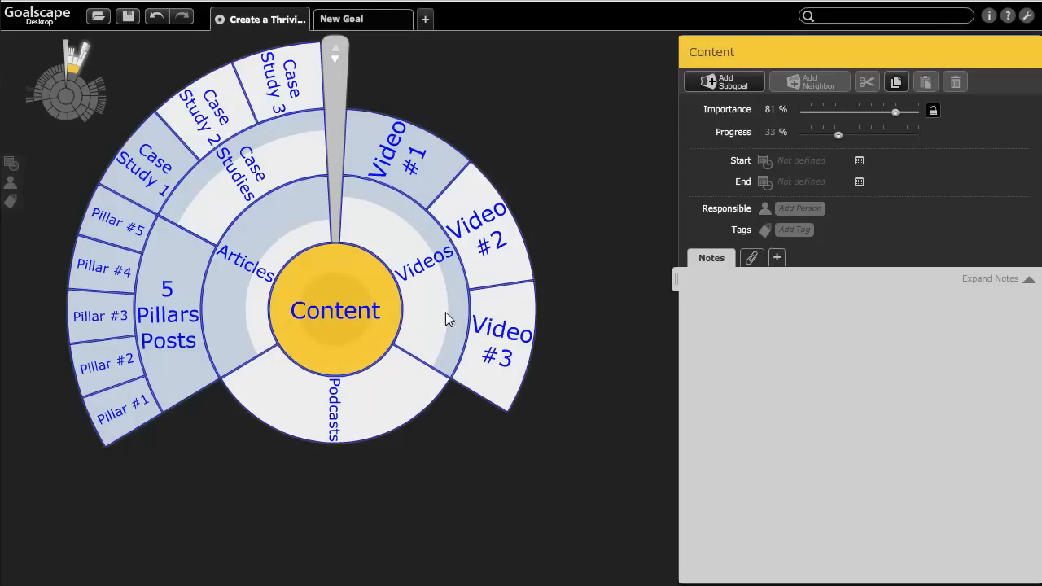
Return from Content to the whole Thriving Online Business map and check the progress of Skills to Master and the main goal.
{"action": "left_click", "coordinate": [343, 281]}
{"action": "left_click", "coordinate": [341, 281]}
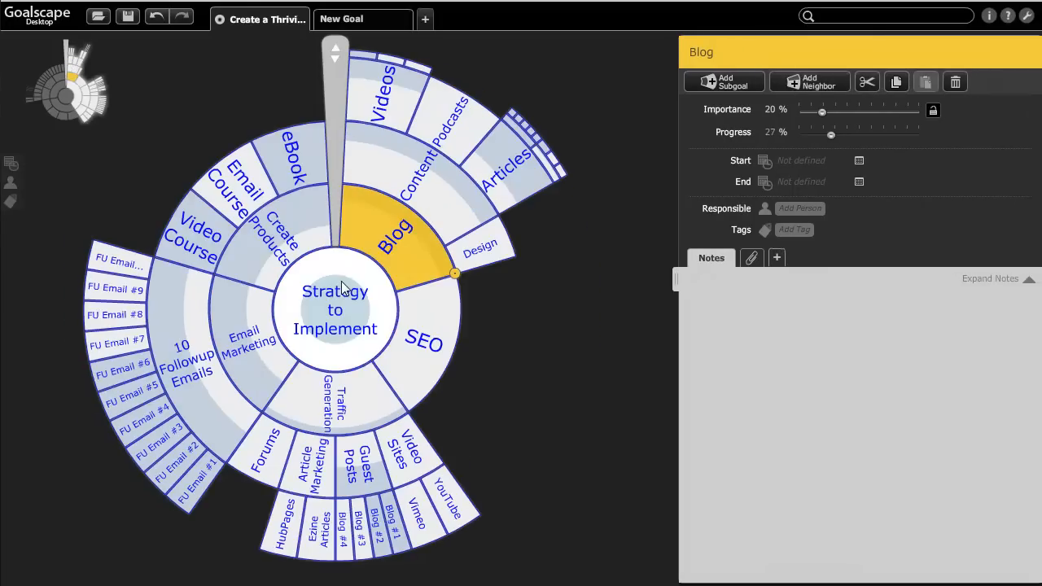
{"action": "left_click", "coordinate": [343, 287]}
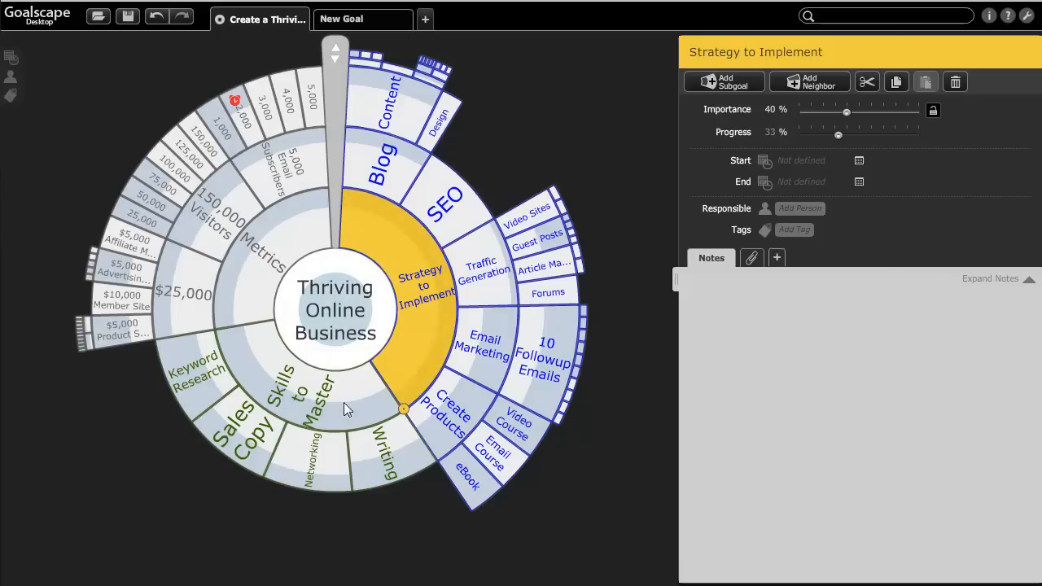
{"action": "left_click", "coordinate": [354, 401]}
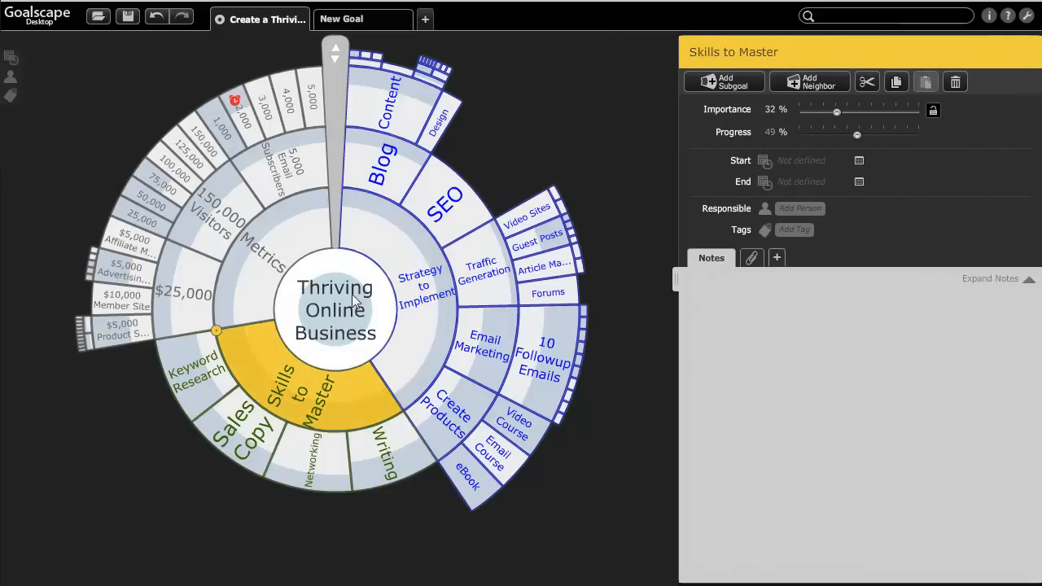
{"action": "left_click", "coordinate": [347, 267]}
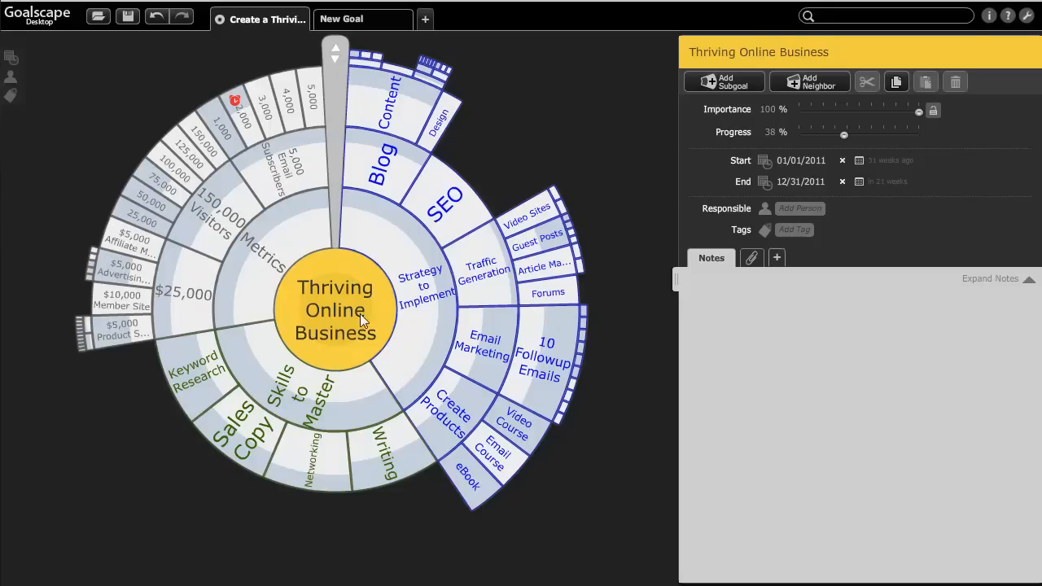
Focus on Skills to Master, set the Writing subgoal's progress to 60 %, and return to the whole map.
{"action": "left_click", "coordinate": [369, 390]}
{"action": "left_click", "coordinate": [369, 389]}
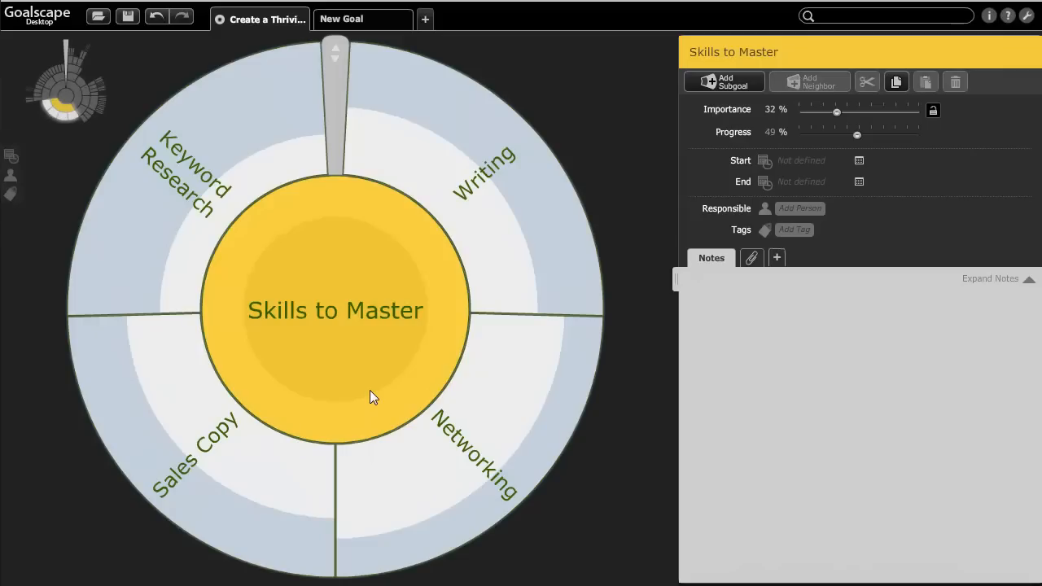
{"action": "left_click", "coordinate": [491, 403]}
{"action": "left_click", "coordinate": [469, 220]}
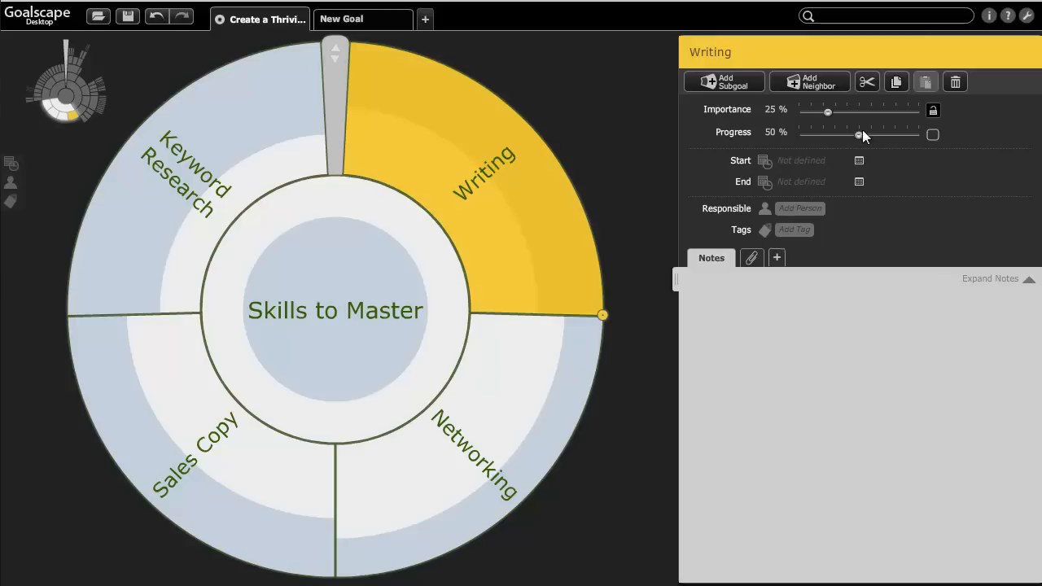
{"action": "left_click_drag", "start_coordinate": [858, 132], "coordinate": [870, 130]}
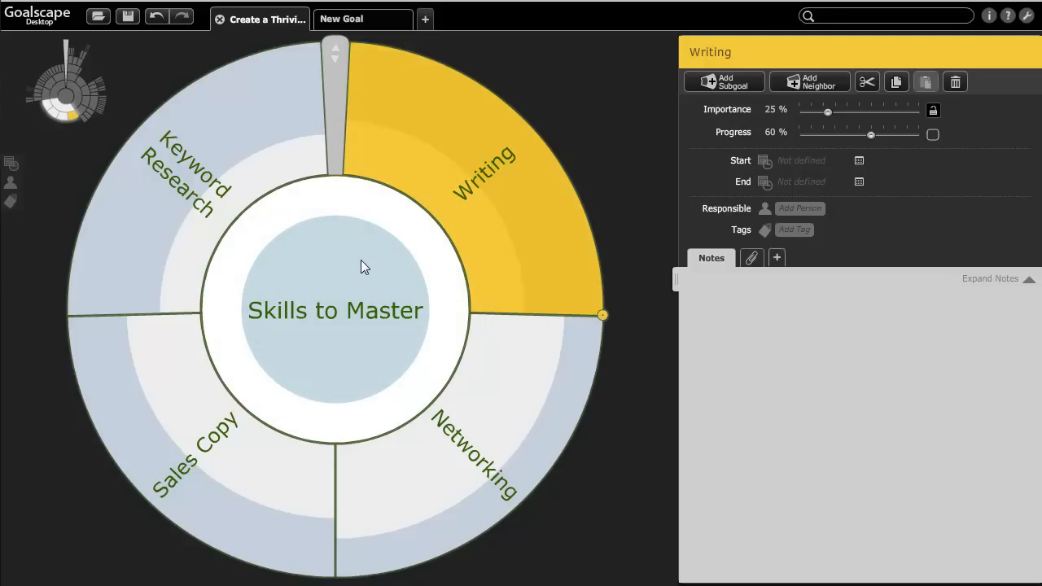
{"action": "left_click", "coordinate": [362, 261]}
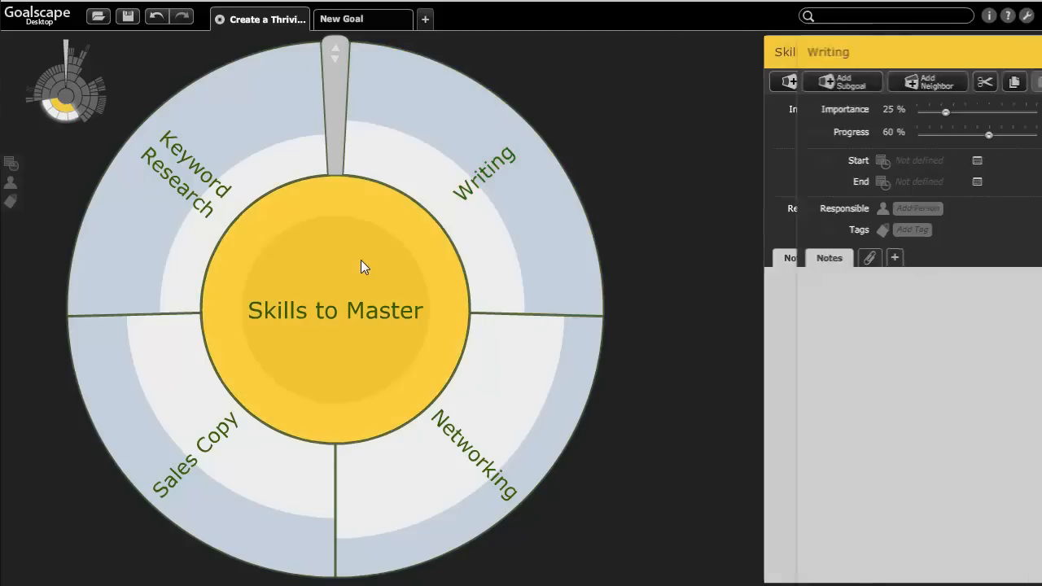
{"action": "left_click", "coordinate": [347, 270]}
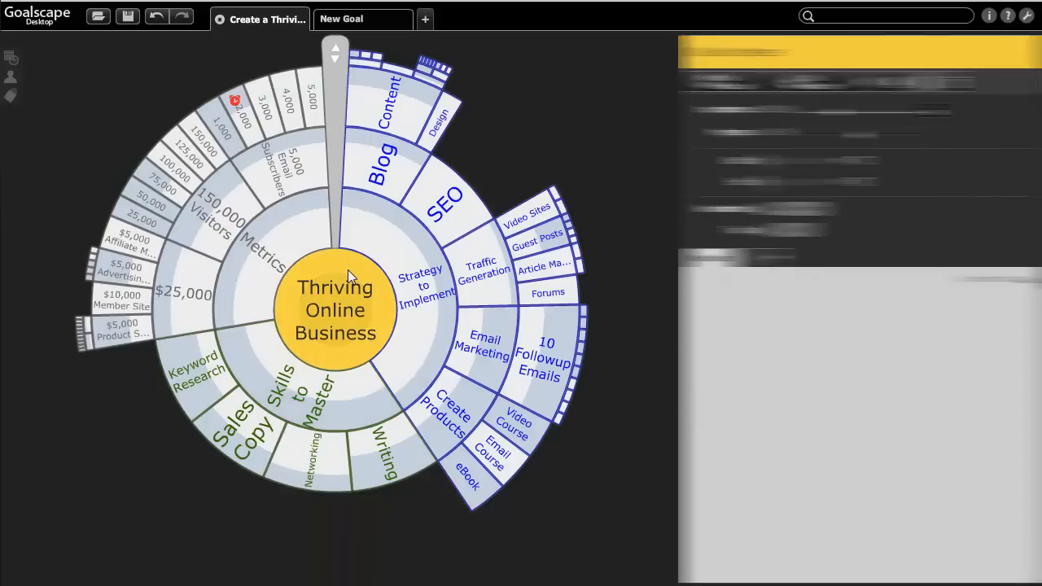
Focus the view on the Metrics goal and examine its $25,000, 150,000 Visitors and 5,000 Email Subscribers subgoals.
{"action": "left_click", "coordinate": [297, 229]}
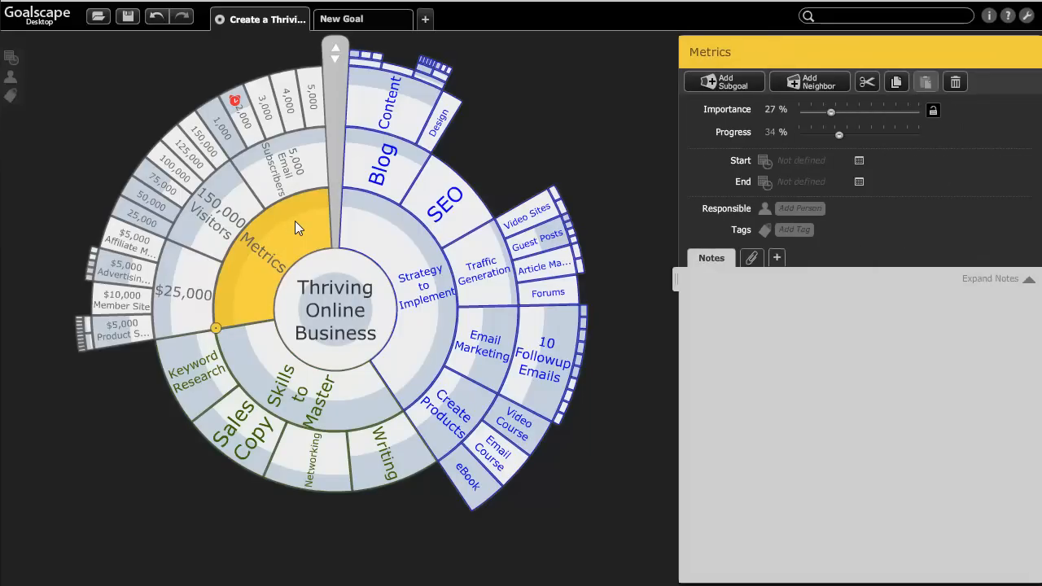
{"action": "left_click", "coordinate": [294, 220]}
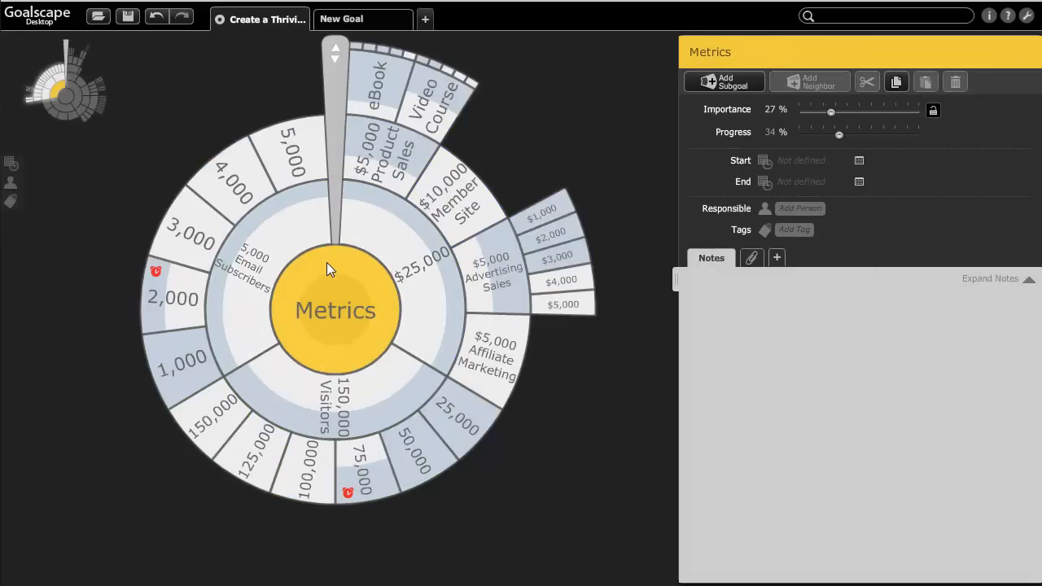
{"action": "left_click", "coordinate": [377, 241]}
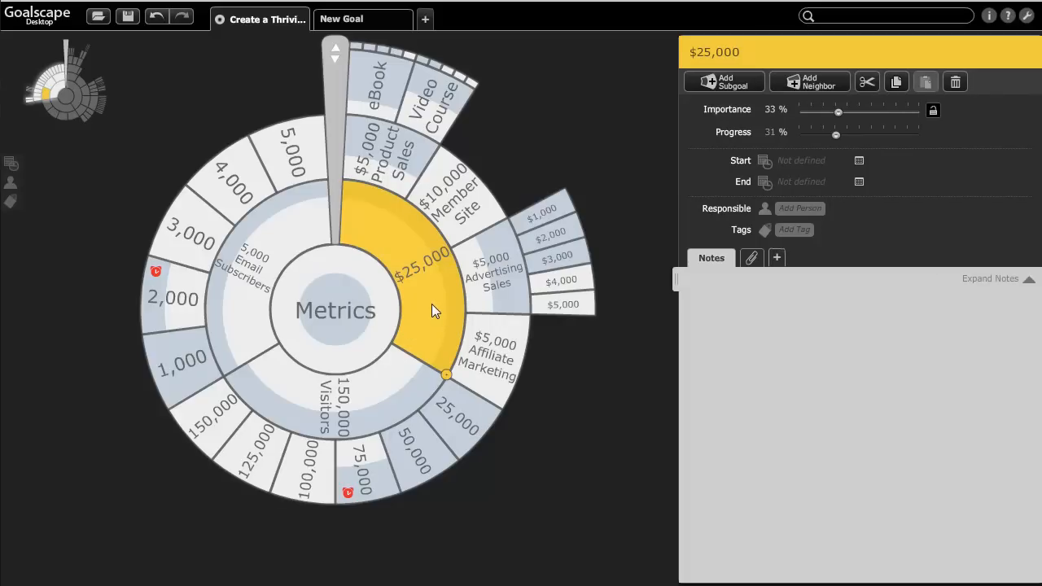
{"action": "left_click", "coordinate": [397, 399]}
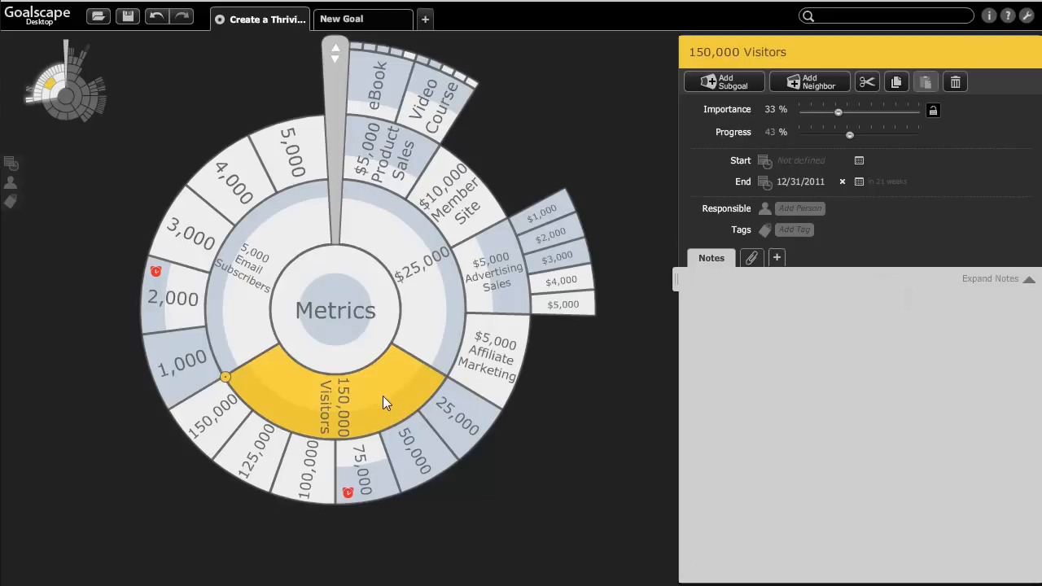
{"action": "left_click", "coordinate": [285, 226]}
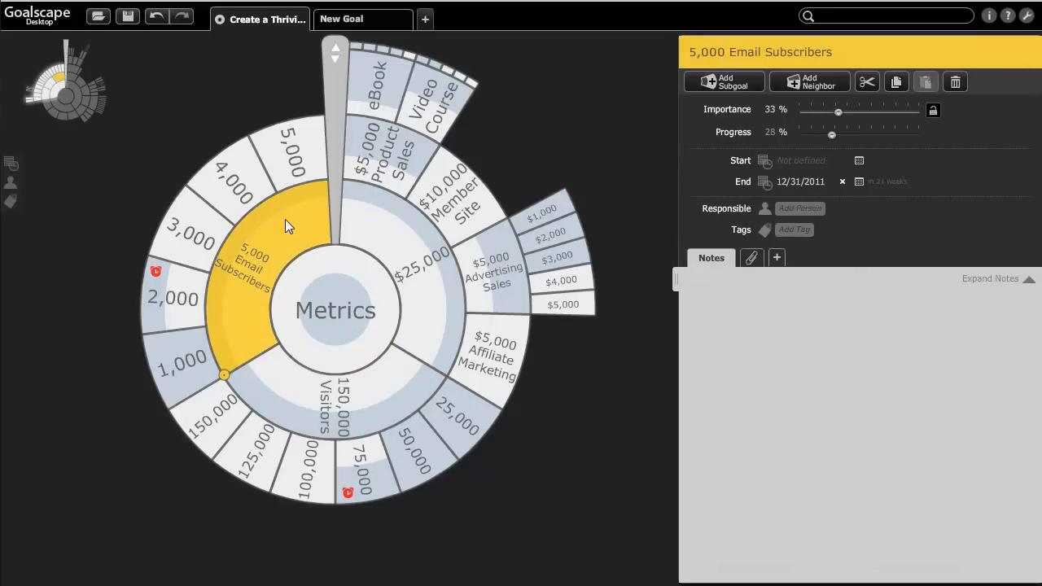
Focus on the $25,000 goal and examine its Affiliate Marketing, Advertising Sales, Member Site and Product Sales subgoals.
{"action": "left_click", "coordinate": [415, 241]}
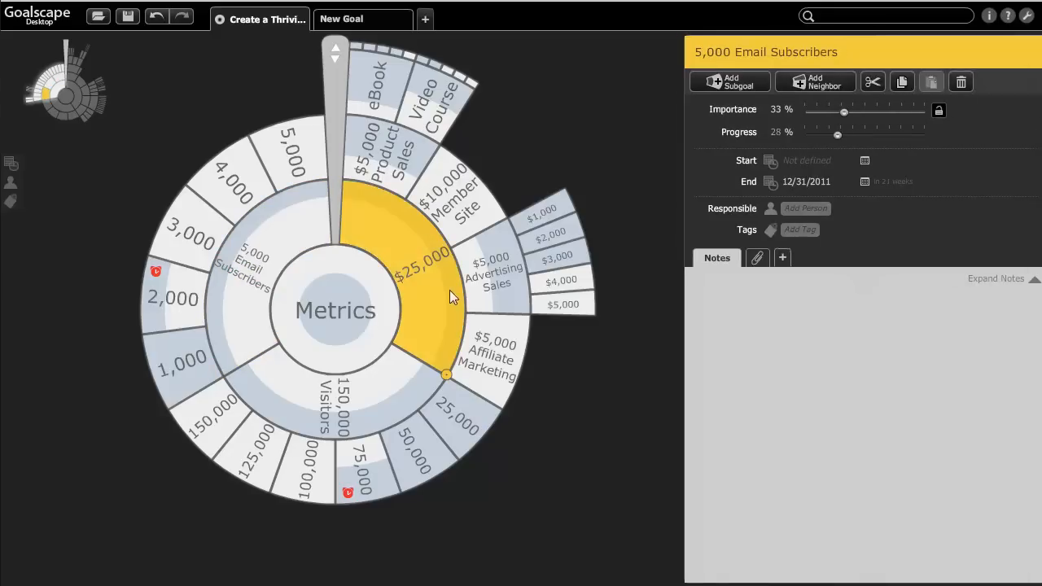
{"action": "double_click", "coordinate": [399, 237]}
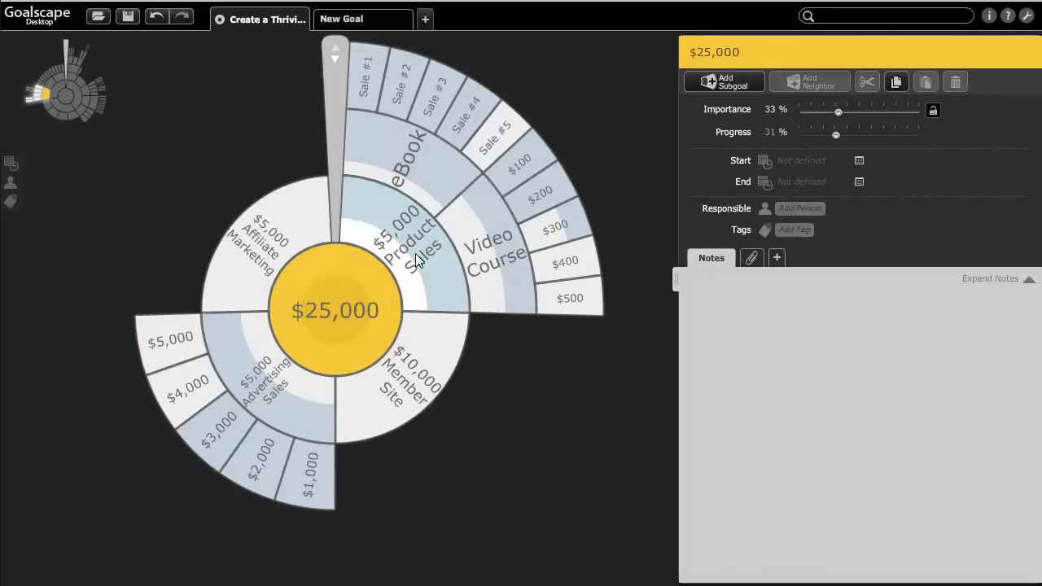
{"action": "left_click", "coordinate": [314, 224]}
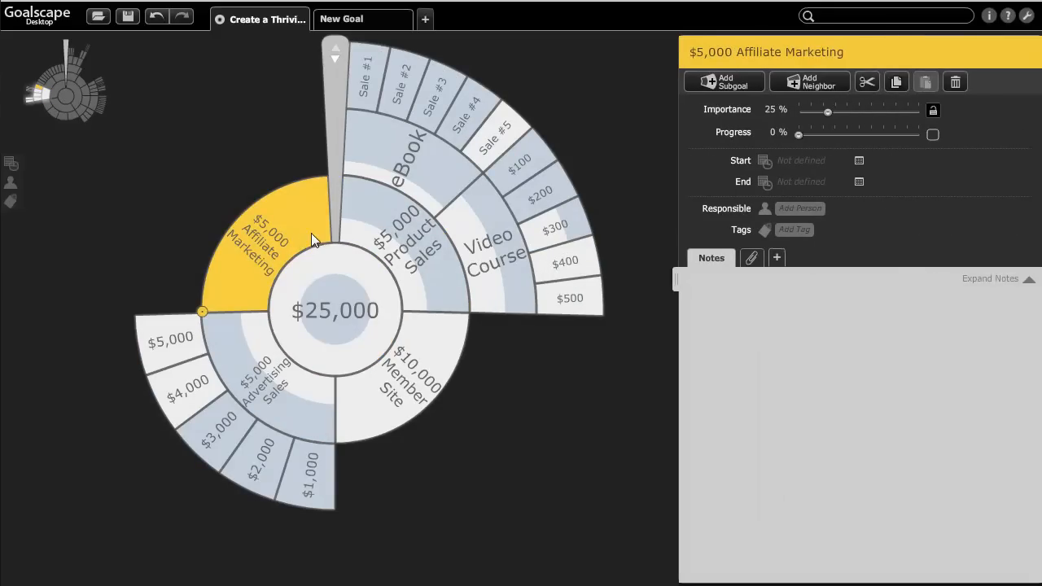
{"action": "left_click", "coordinate": [255, 355]}
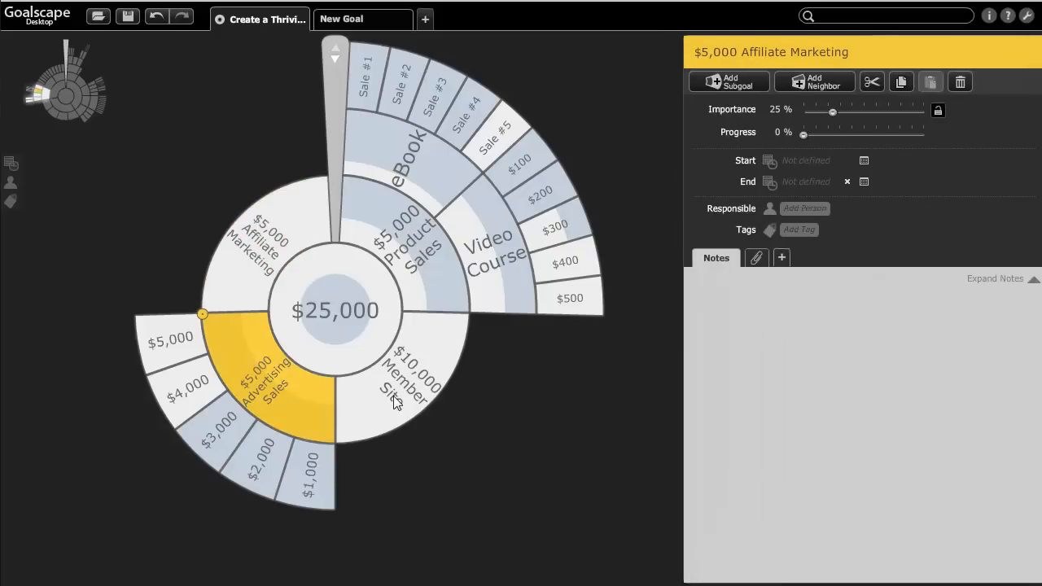
{"action": "left_click", "coordinate": [443, 373]}
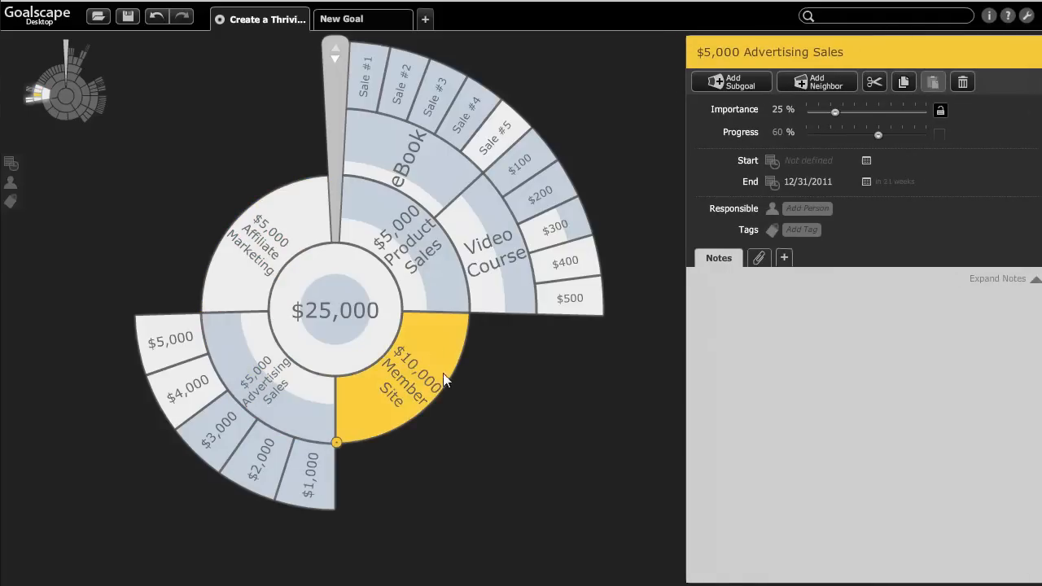
{"action": "left_click", "coordinate": [443, 297]}
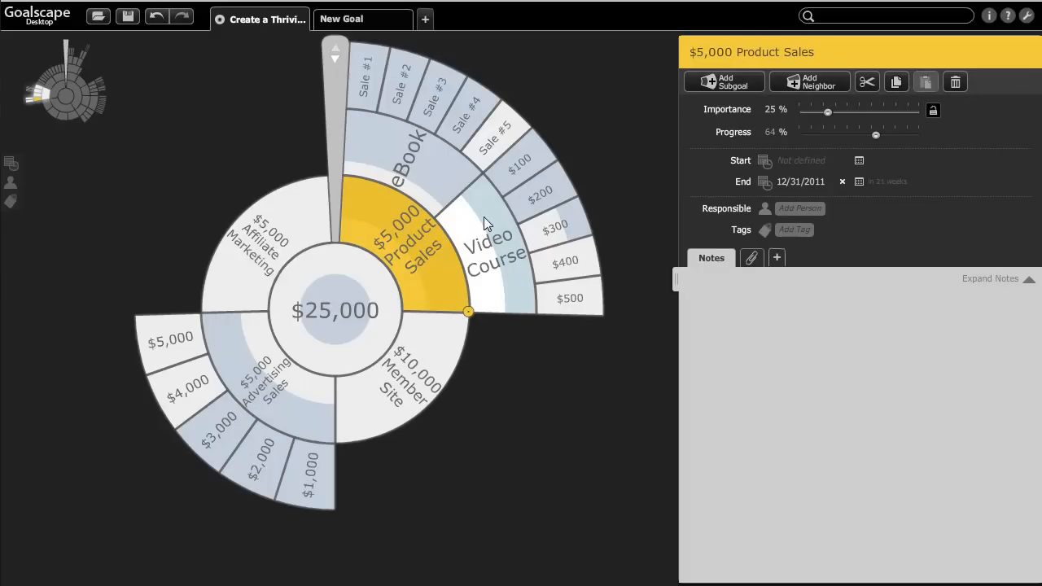
Examine the eBook subgoal with its individual sales, the parent $5,000 Product Sales goal, and the Video Course subgoal.
{"action": "left_click", "coordinate": [437, 171]}
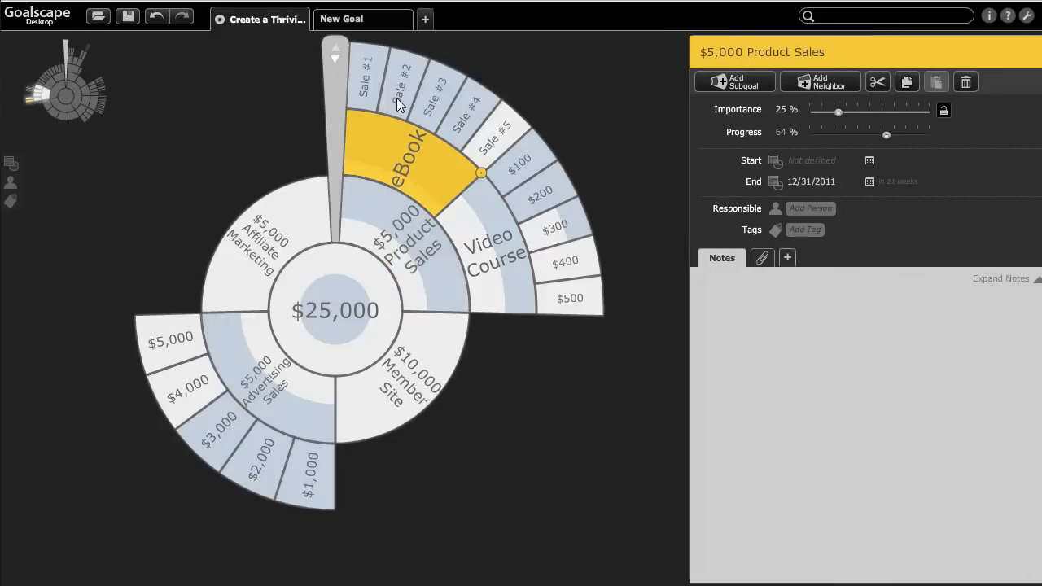
{"action": "left_click", "coordinate": [370, 49]}
{"action": "left_click", "coordinate": [395, 60]}
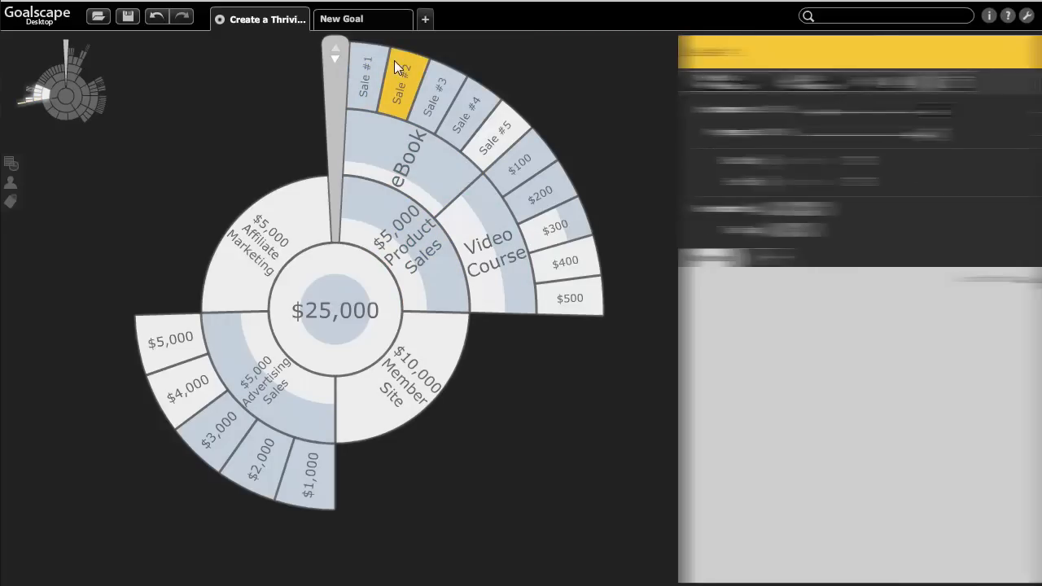
{"action": "left_click", "coordinate": [443, 77]}
{"action": "left_click", "coordinate": [483, 92]}
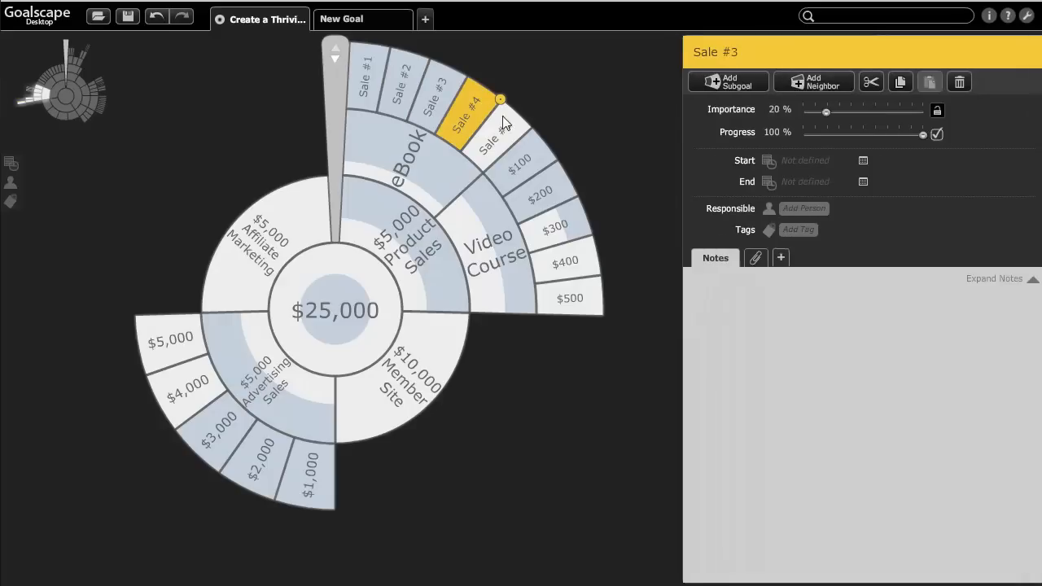
{"action": "left_click", "coordinate": [429, 216]}
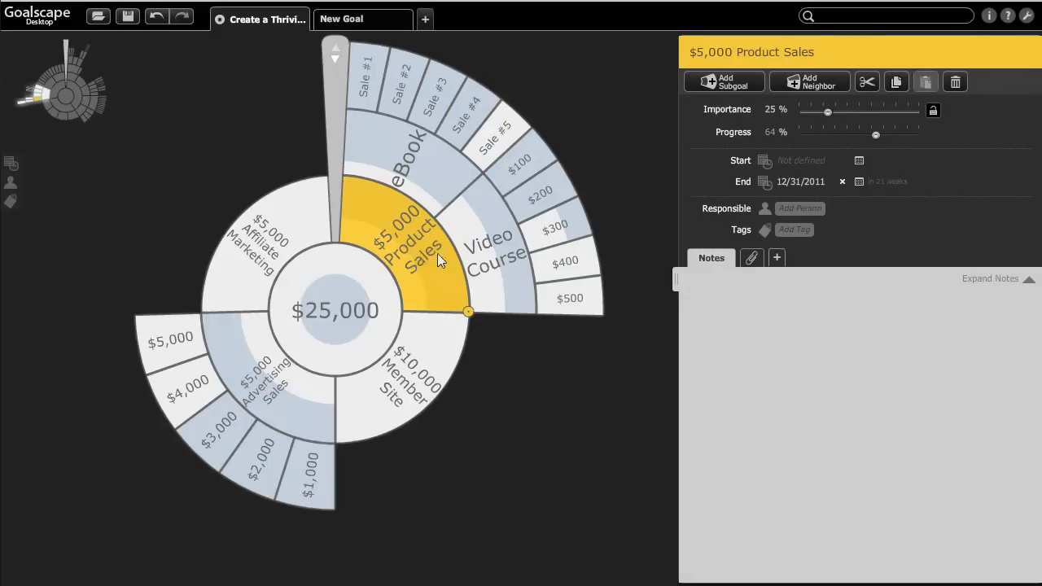
{"action": "left_click", "coordinate": [483, 215]}
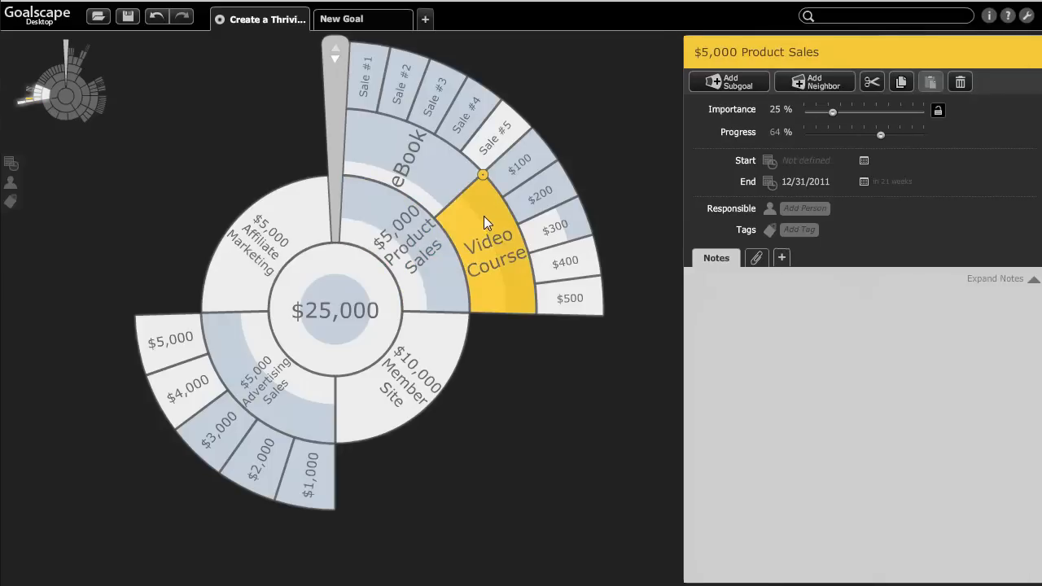
Examine the Video Course goal's sales milestones from $100 through $500.
{"action": "left_click", "coordinate": [534, 158]}
{"action": "left_click", "coordinate": [554, 185]}
{"action": "left_click", "coordinate": [578, 218]}
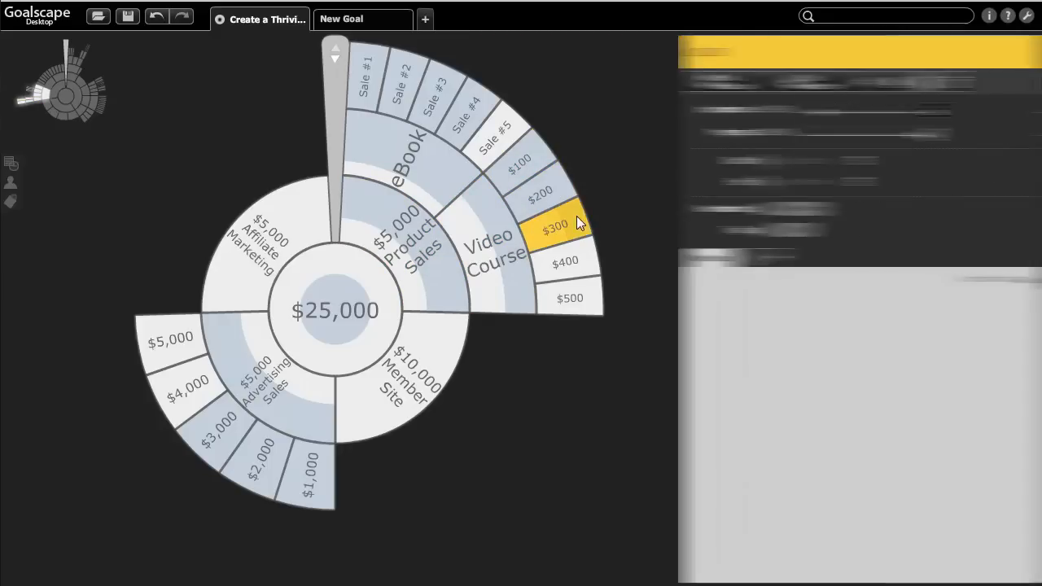
{"action": "left_click", "coordinate": [582, 255]}
{"action": "left_click", "coordinate": [584, 295]}
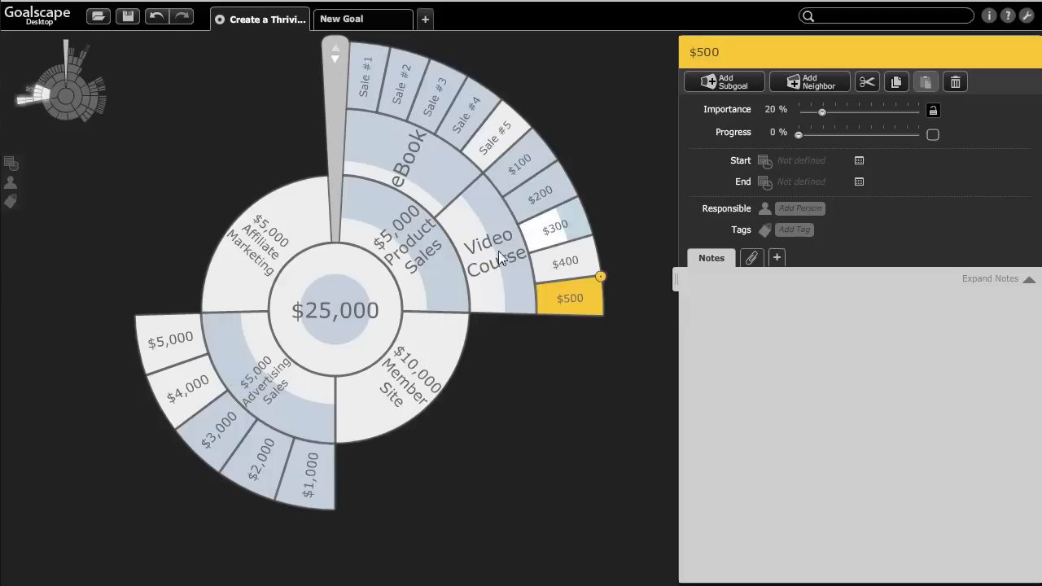
Set the Video Course $300 subgoal's progress to 79 % and check its parent goals up to $25,000.
{"action": "left_click", "coordinate": [545, 193]}
{"action": "left_click", "coordinate": [578, 236]}
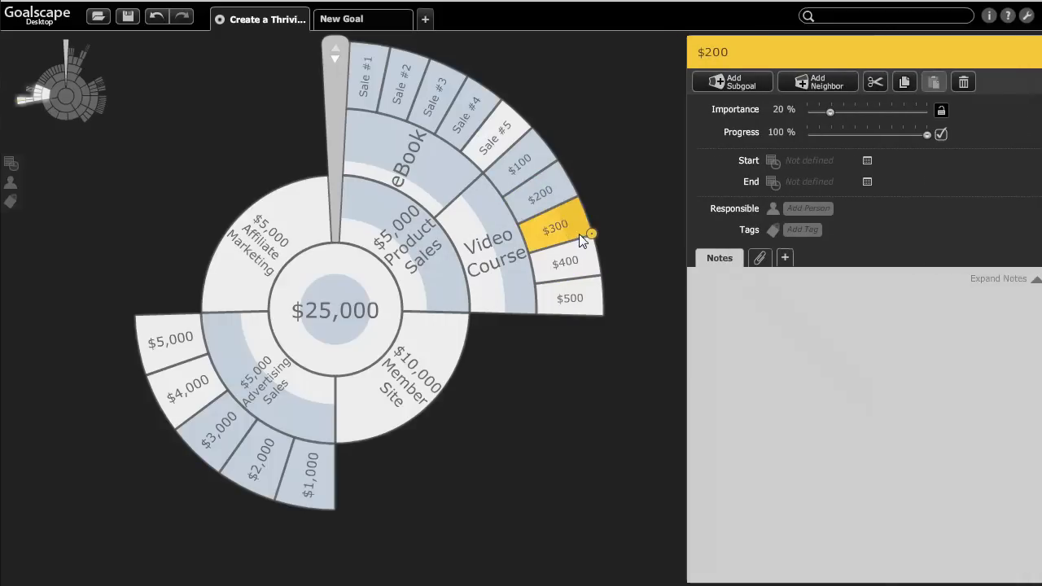
{"action": "left_click_drag", "start_coordinate": [848, 133], "coordinate": [896, 133]}
{"action": "left_click_drag", "start_coordinate": [897, 134], "coordinate": [894, 133]}
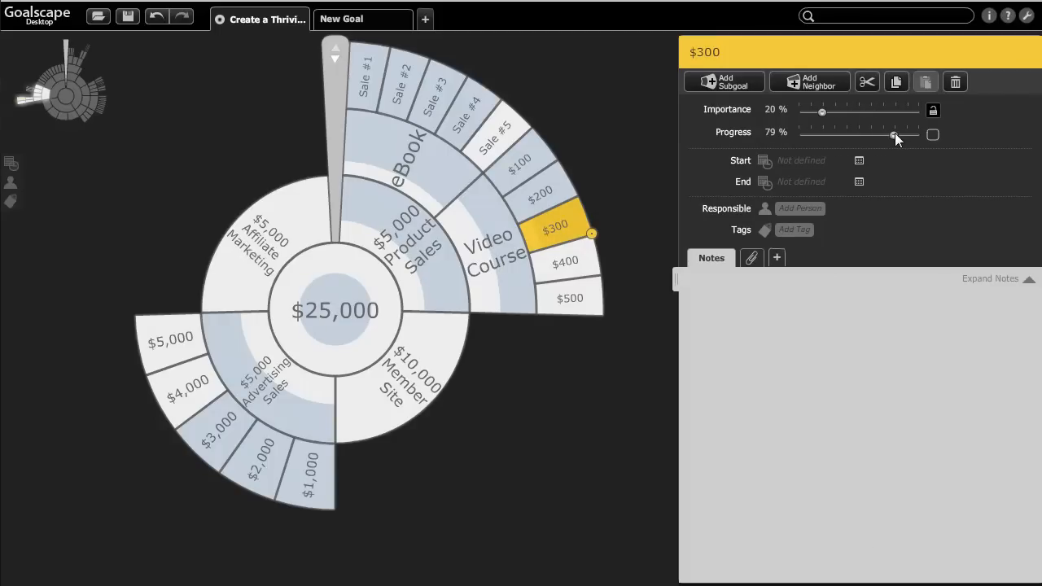
{"action": "left_click", "coordinate": [480, 221]}
{"action": "left_click", "coordinate": [400, 240]}
{"action": "left_click", "coordinate": [351, 268]}
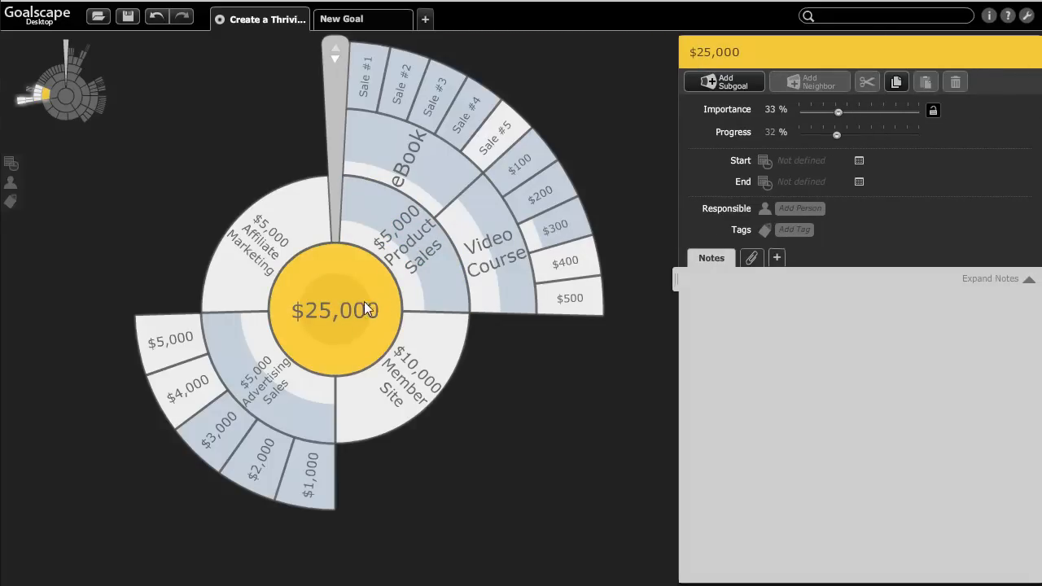
Mark the $4,000 Advertising Sales subgoal as complete and return to the Metrics view.
{"action": "left_click", "coordinate": [185, 395]}
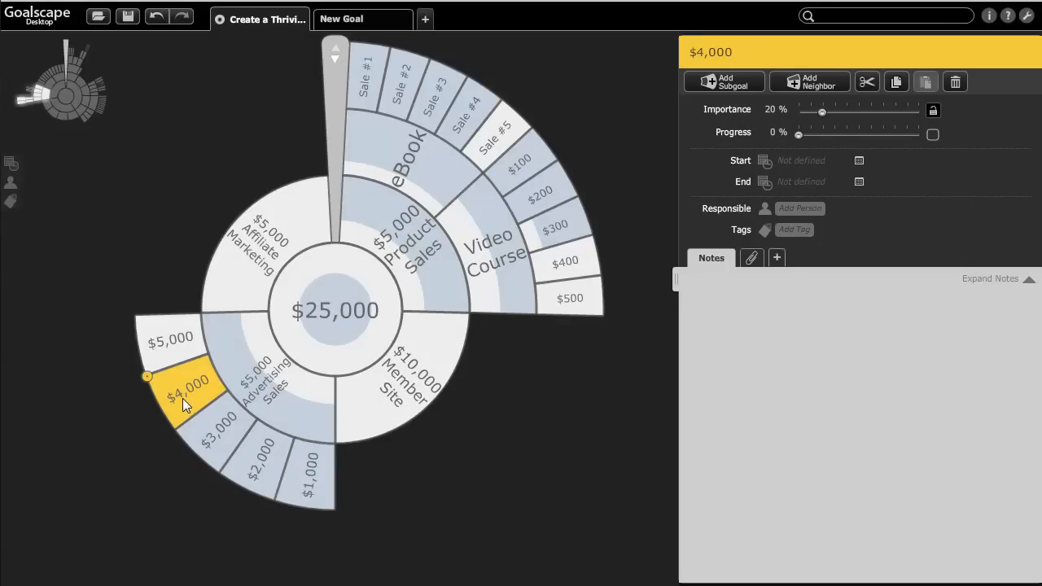
{"action": "left_click", "coordinate": [933, 134]}
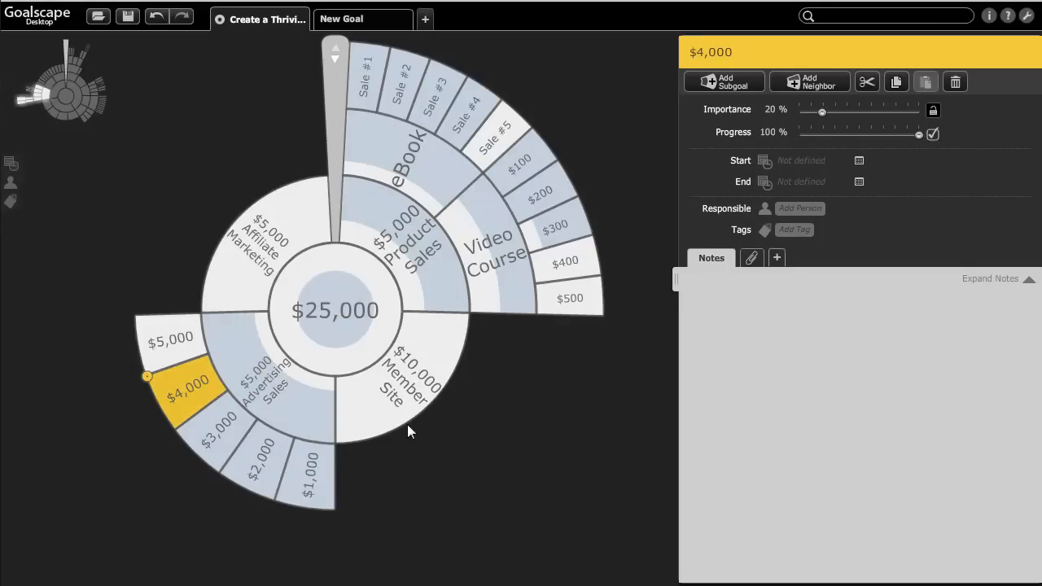
{"action": "left_click", "coordinate": [345, 280]}
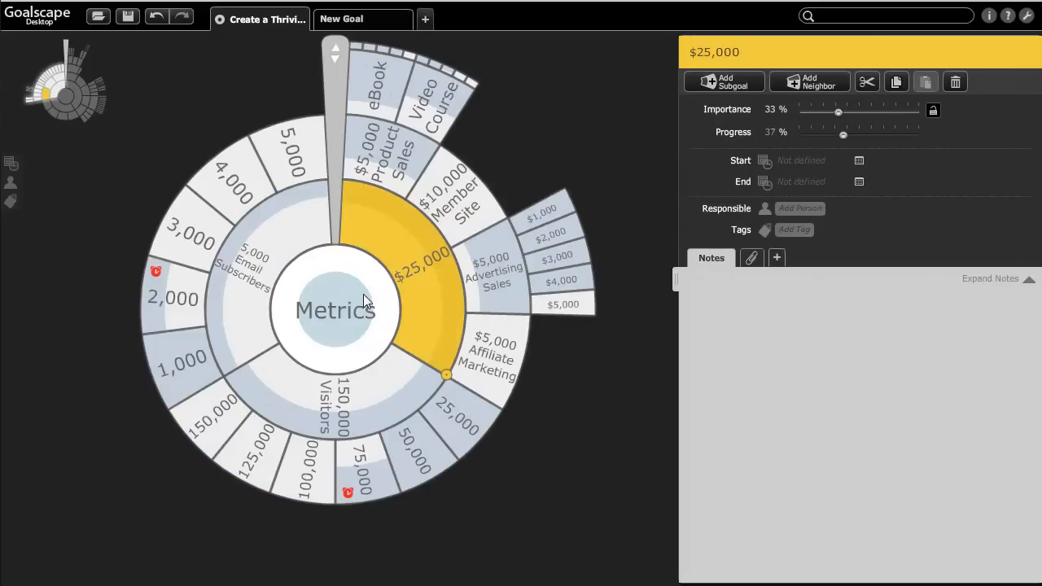
Focus on 5,000 Email Subscribers, examine the 1,000 and 2,000 milestones with their end dates, and return to Metrics.
{"action": "double_click", "coordinate": [297, 209]}
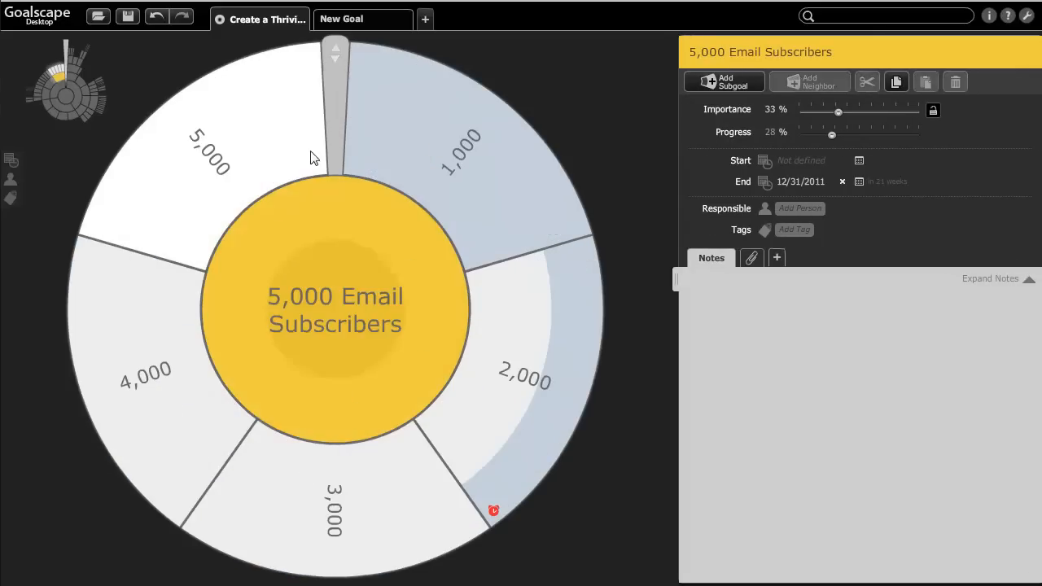
{"action": "left_click", "coordinate": [408, 144]}
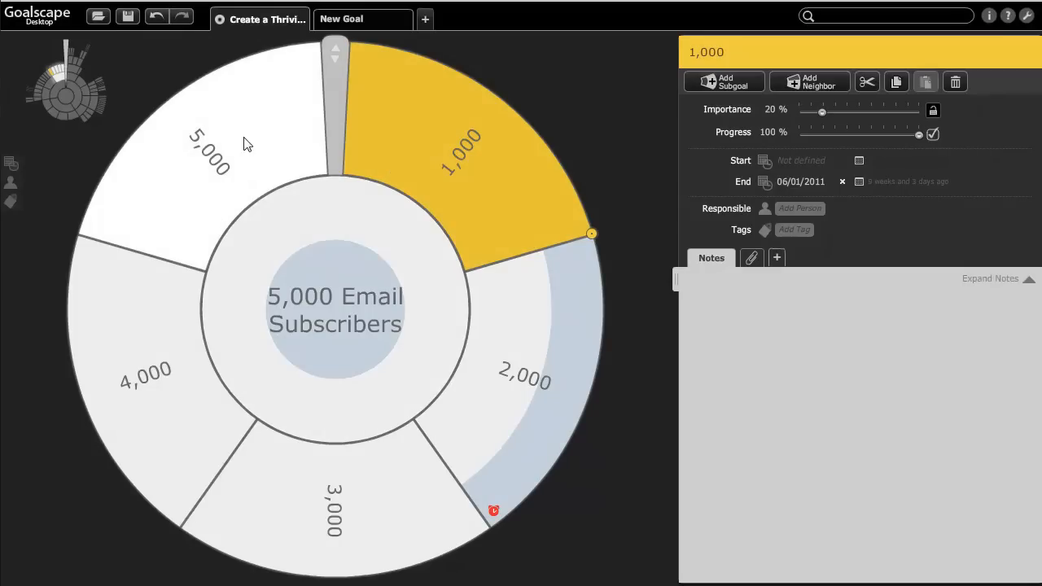
{"action": "left_click", "coordinate": [247, 144]}
{"action": "left_click", "coordinate": [522, 228]}
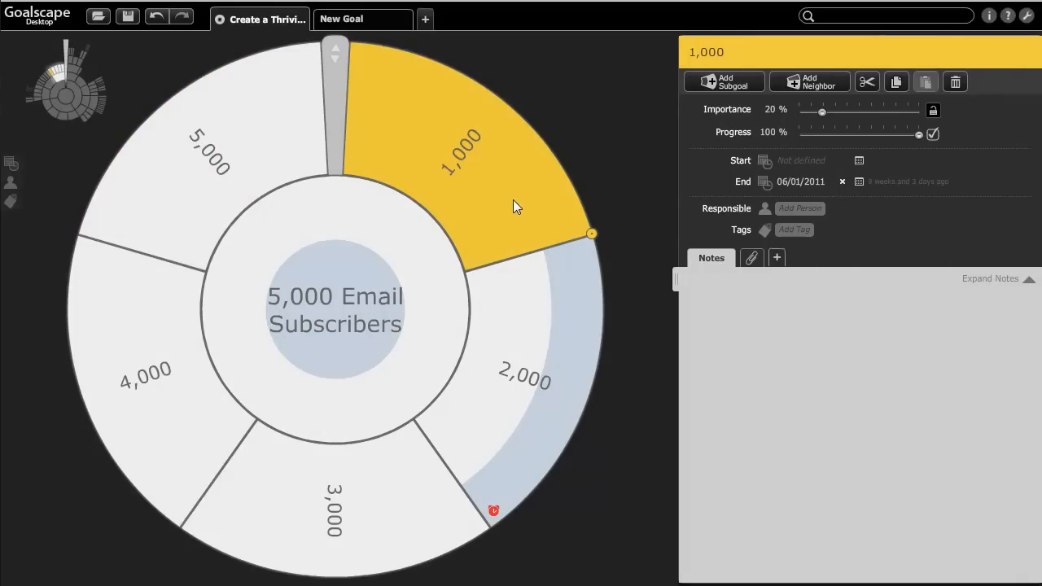
{"action": "left_click", "coordinate": [539, 294]}
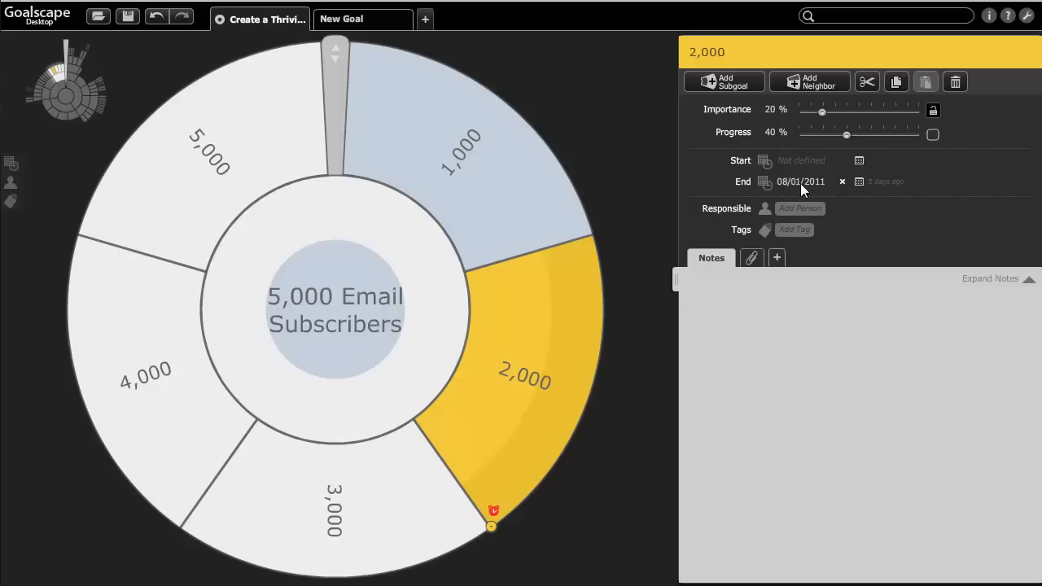
{"action": "left_click", "coordinate": [349, 231]}
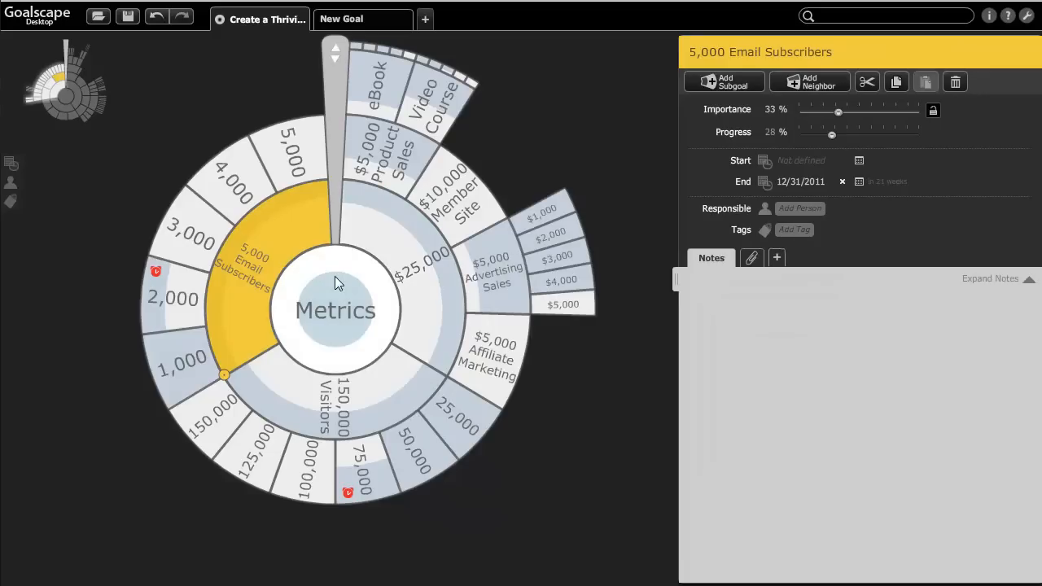
Compare the alarm-flagged 75,000 visitors and 2,000 subscribers milestones, and return to the whole map.
{"action": "left_click", "coordinate": [380, 458]}
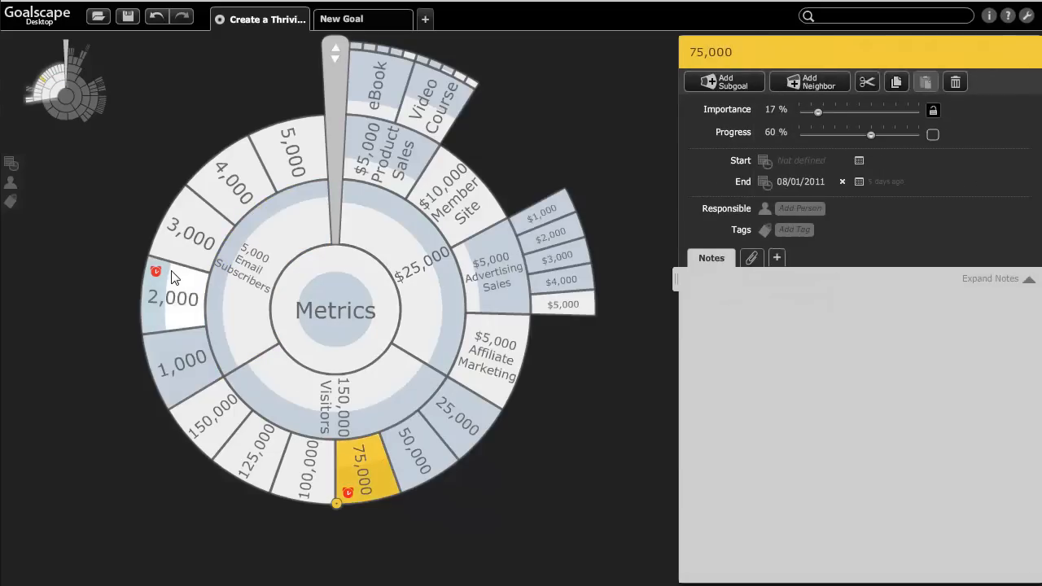
{"action": "left_click", "coordinate": [172, 278]}
{"action": "left_click", "coordinate": [368, 453]}
{"action": "left_click", "coordinate": [182, 282]}
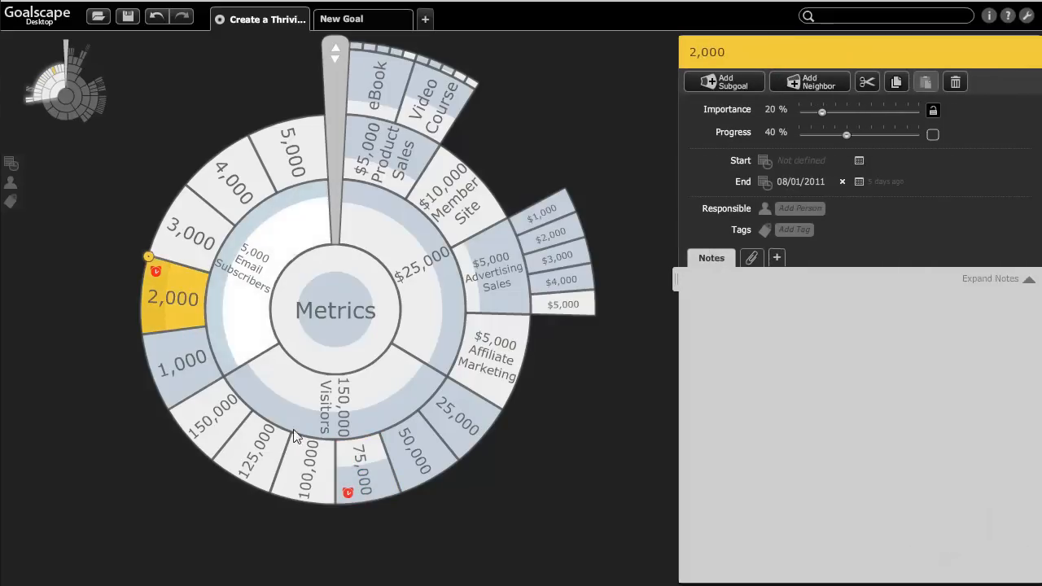
{"action": "left_click", "coordinate": [371, 458]}
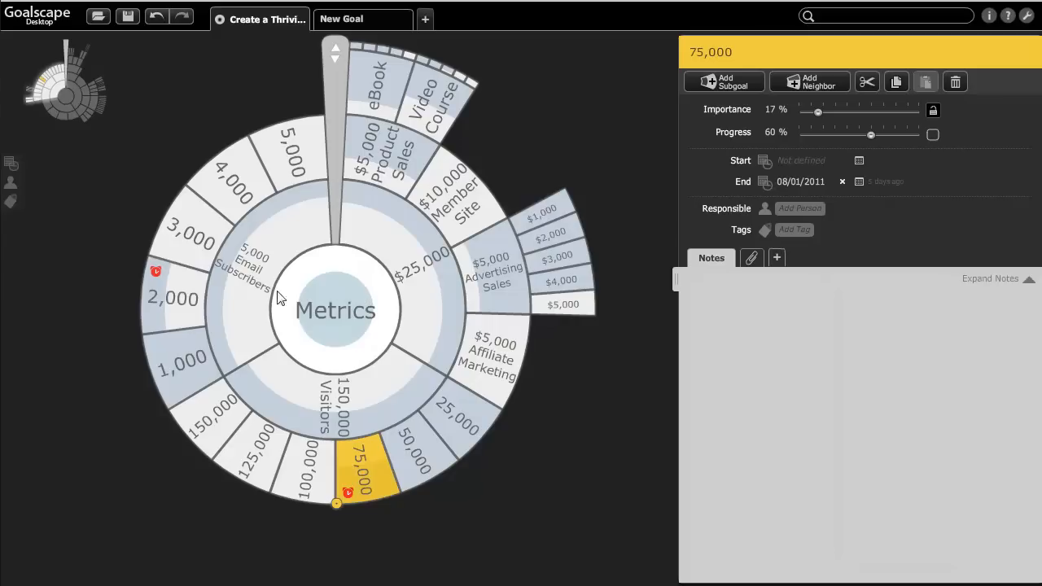
{"action": "left_click", "coordinate": [189, 285]}
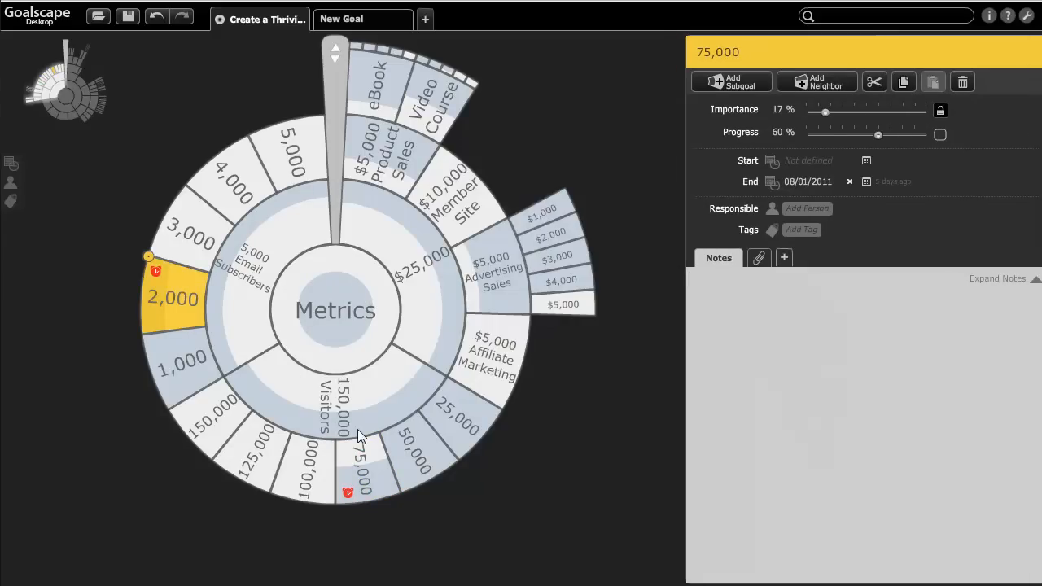
{"action": "left_click", "coordinate": [381, 461]}
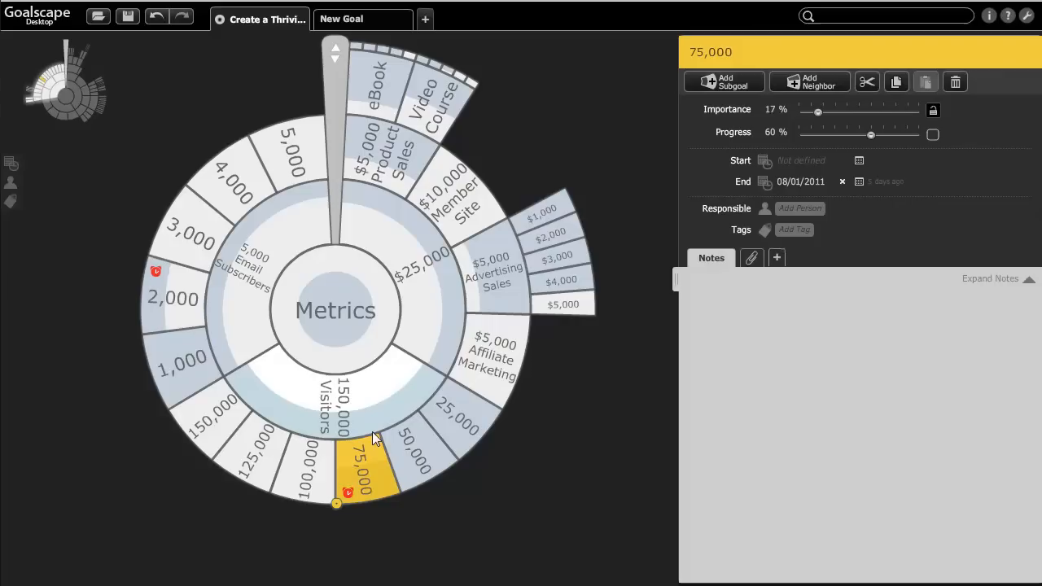
{"action": "left_click", "coordinate": [349, 280]}
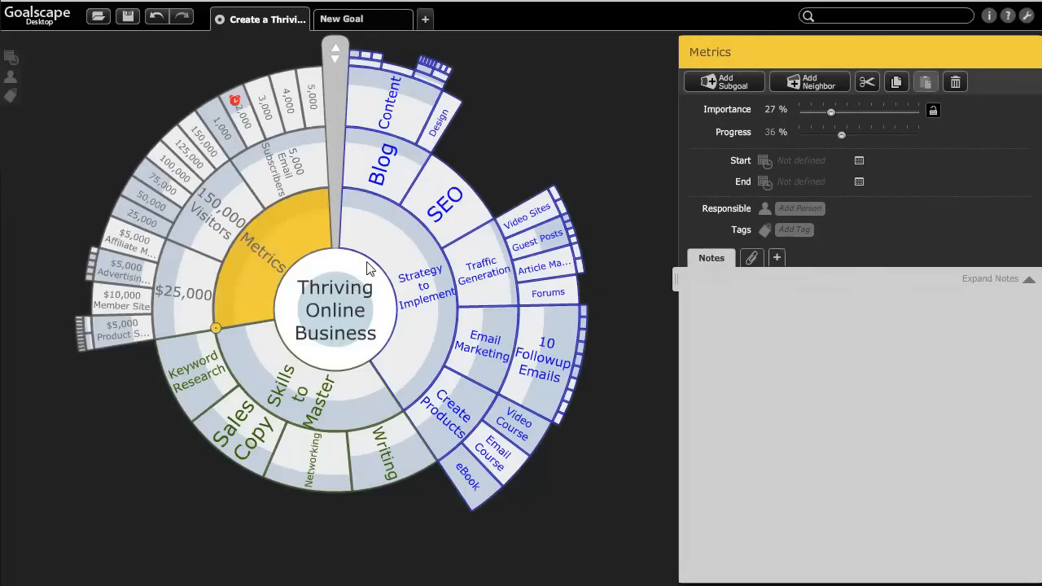
Focus the view on Strategy to Implement and narrow it down to the Traffic Generation goal.
{"action": "left_click", "coordinate": [387, 249]}
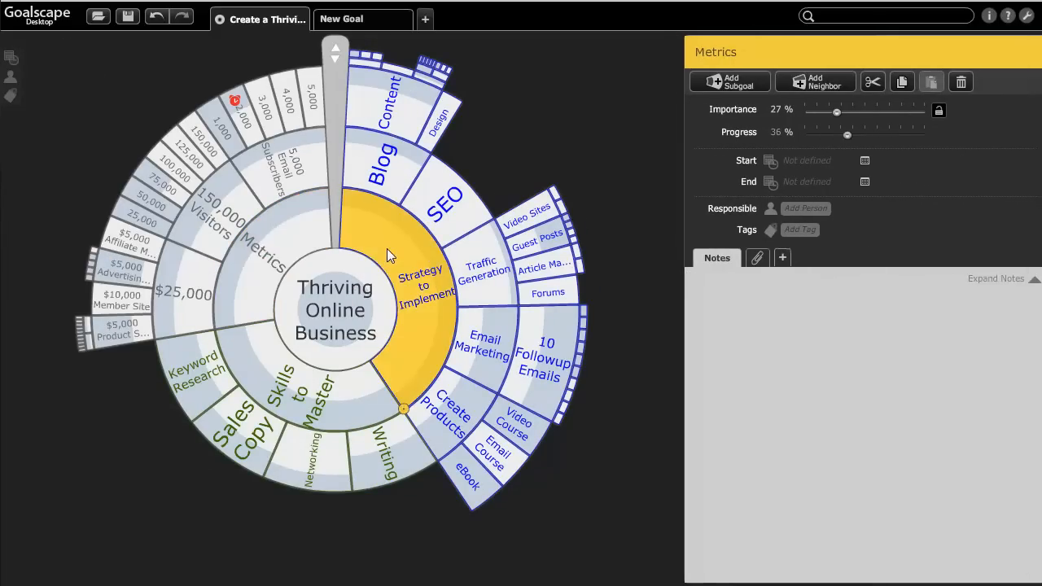
{"action": "left_click", "coordinate": [387, 248]}
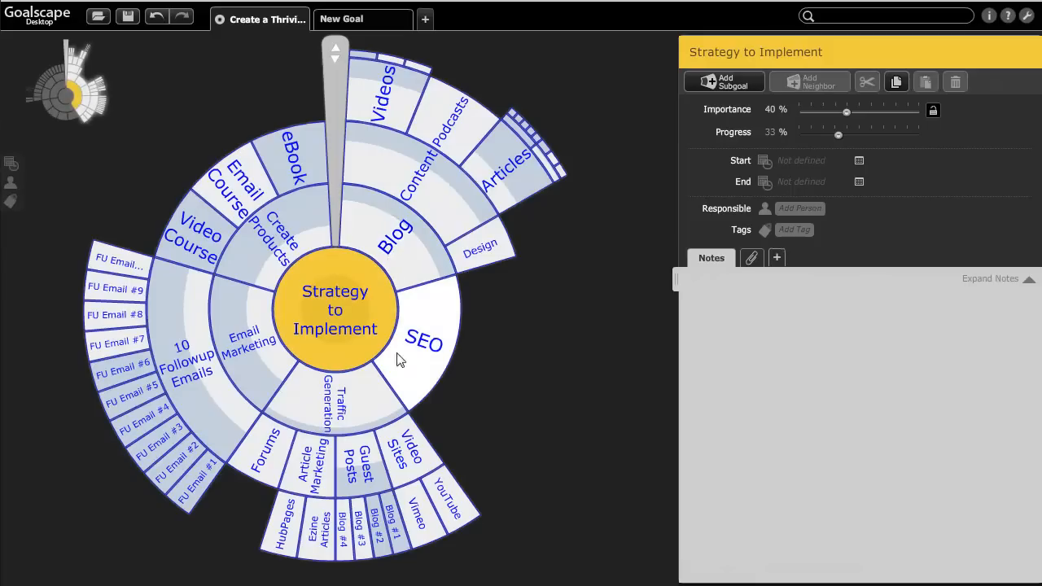
{"action": "left_click", "coordinate": [375, 407]}
{"action": "left_click", "coordinate": [376, 407]}
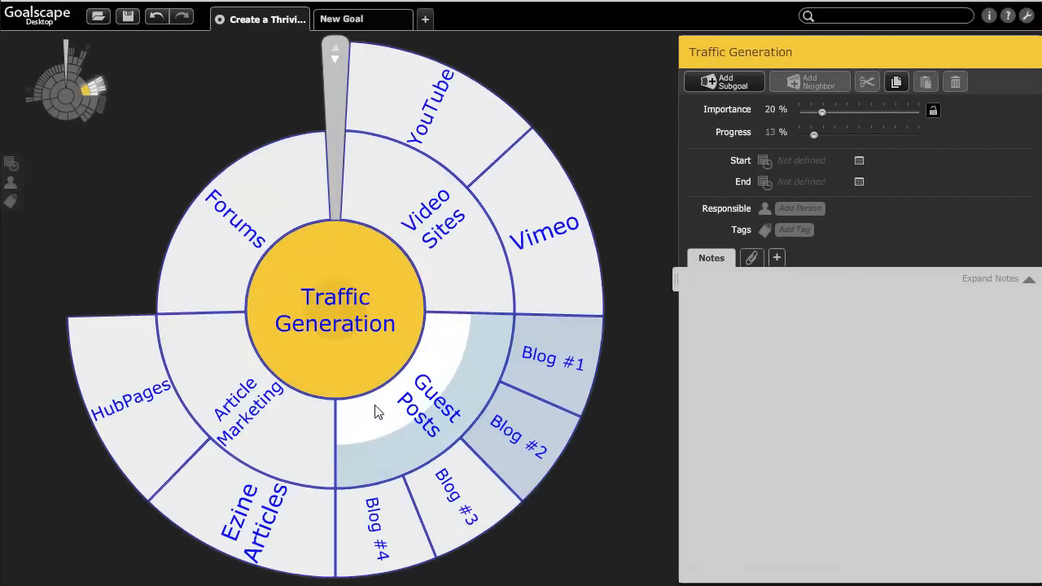
Add the note "dfkjdlkj sk" to the Blog #2 guest post goal.
{"action": "left_click", "coordinate": [534, 435]}
{"action": "left_click", "coordinate": [784, 342]}
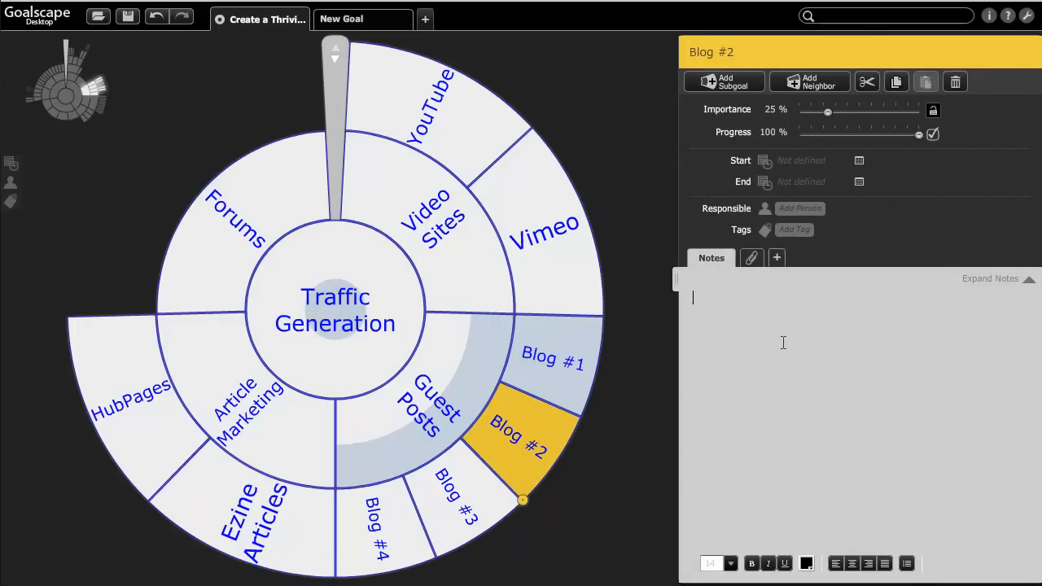
{"action": "type", "text": "dfkjdlkj sk"}
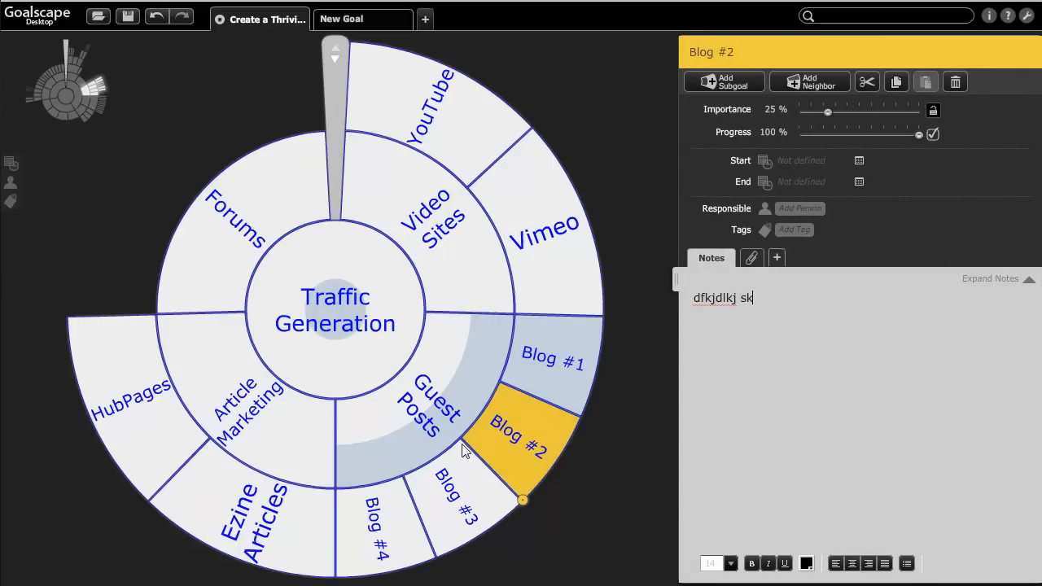
Mark the Blog #3 guest post as complete and check the progress of Guest Posts.
{"action": "left_click", "coordinate": [478, 474]}
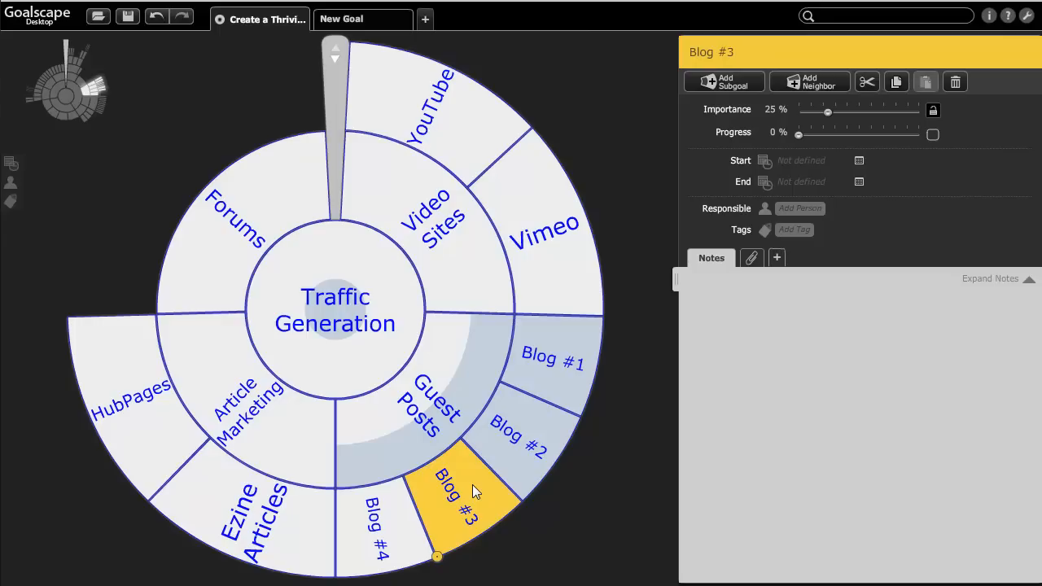
{"action": "left_click", "coordinate": [932, 134]}
{"action": "left_click", "coordinate": [462, 364]}
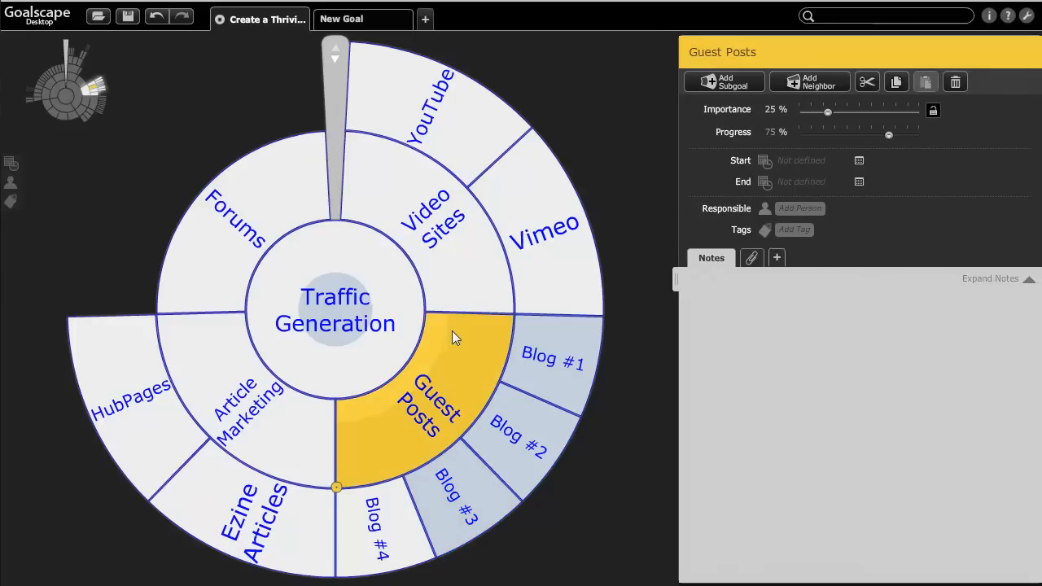
Add a neighbor goal beside Blog #4 under Guest Posts.
{"action": "left_click", "coordinate": [398, 524]}
{"action": "right_click", "coordinate": [394, 521]}
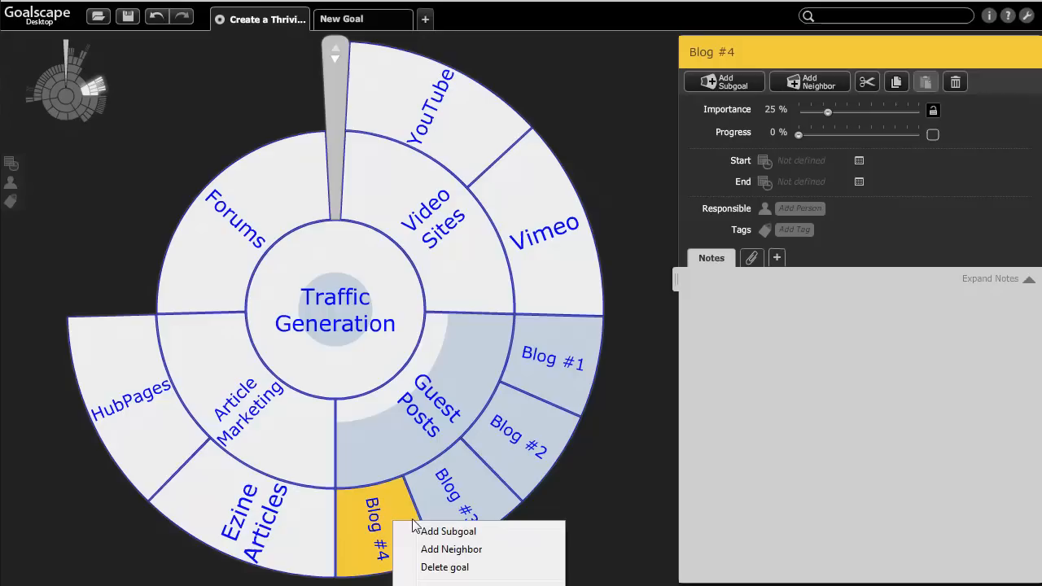
{"action": "left_click", "coordinate": [456, 549]}
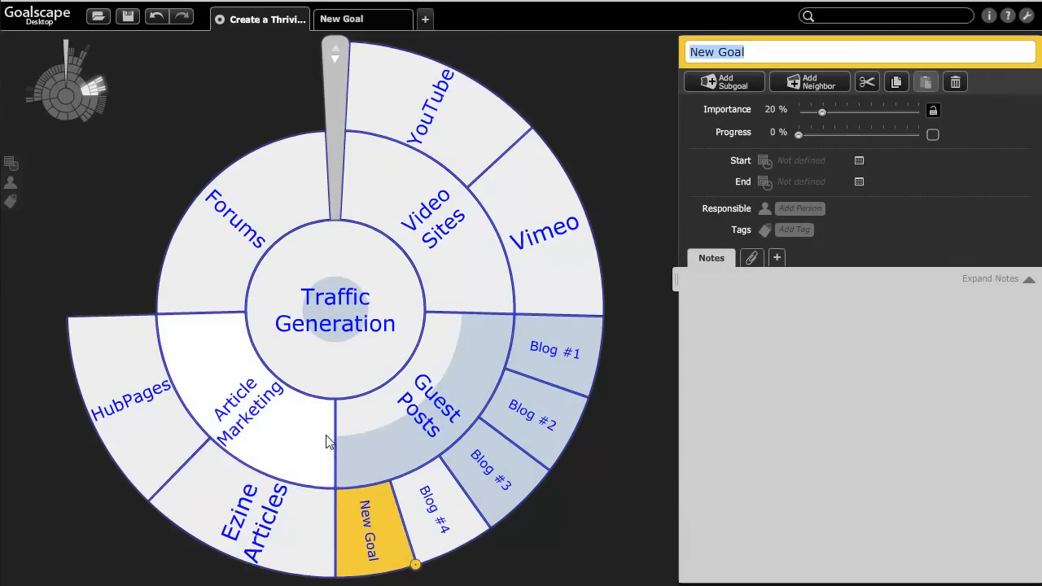
Examine Article Marketing, Forums and their parent goals, and return to the whole map with Thriving Online Business selected.
{"action": "left_click", "coordinate": [298, 459]}
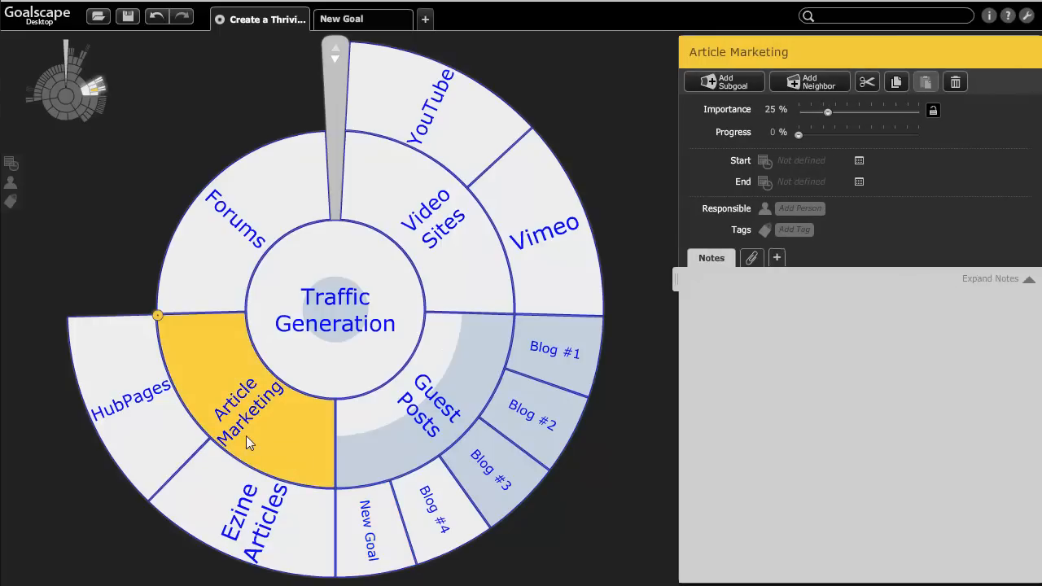
{"action": "left_click", "coordinate": [284, 223]}
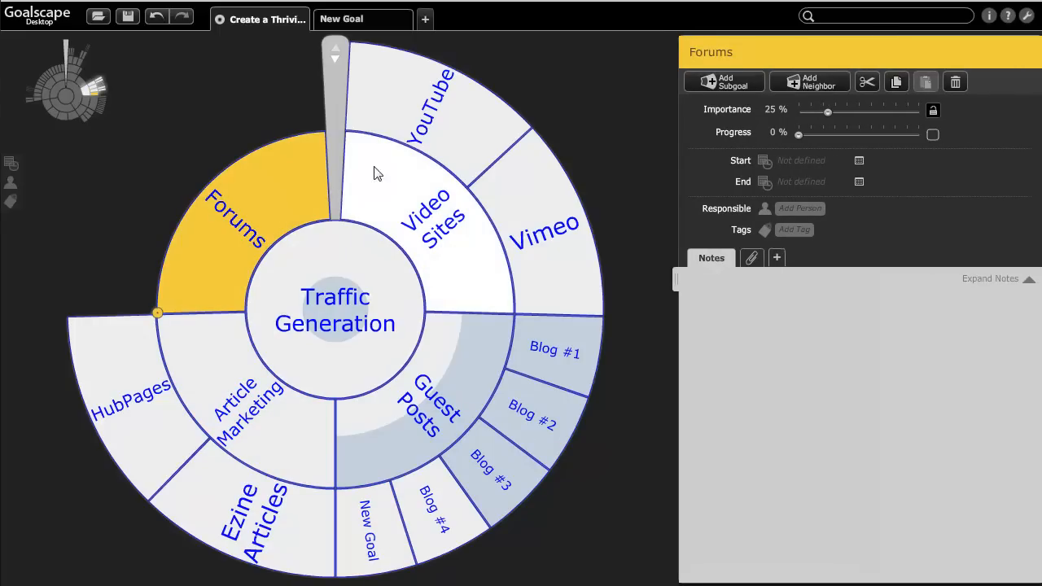
{"action": "left_click", "coordinate": [330, 321]}
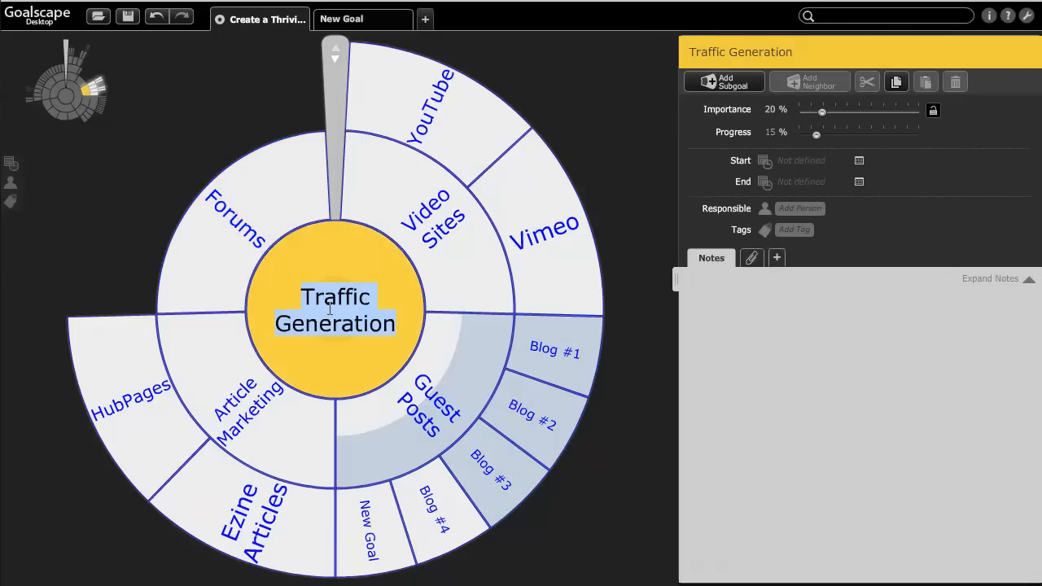
{"action": "left_click", "coordinate": [356, 261]}
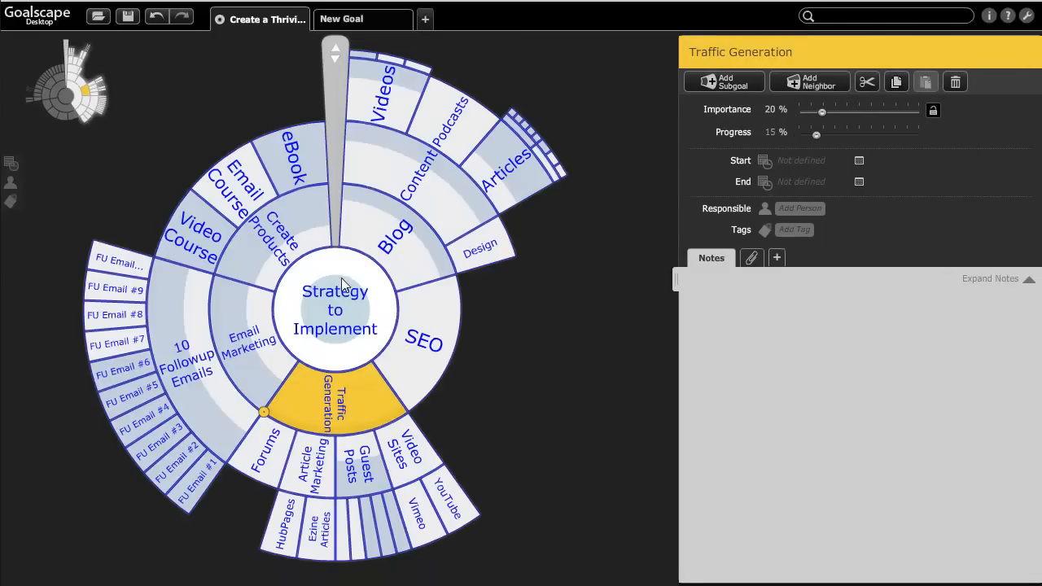
{"action": "left_click", "coordinate": [335, 266]}
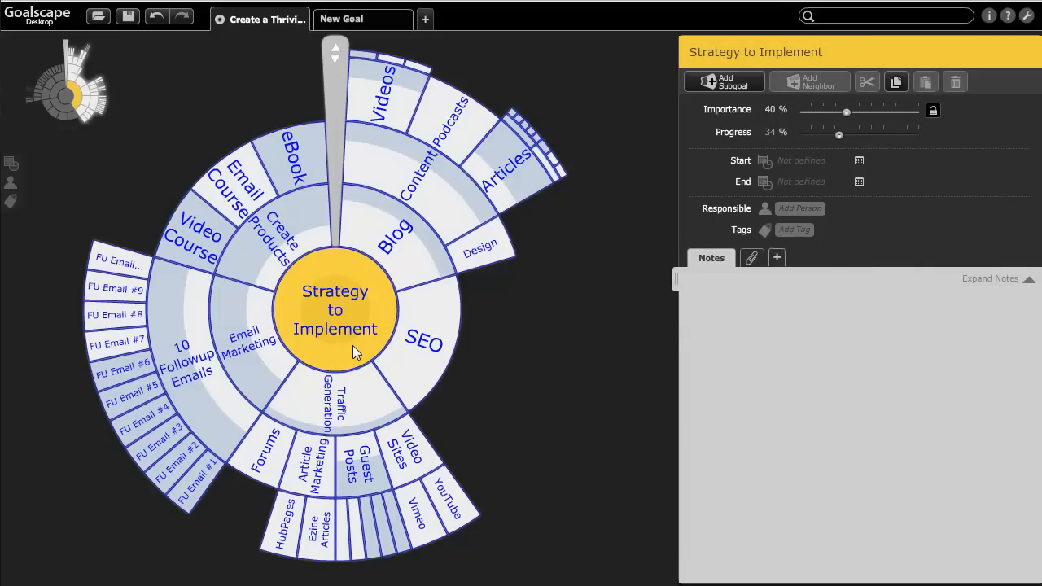
{"action": "left_click", "coordinate": [344, 283]}
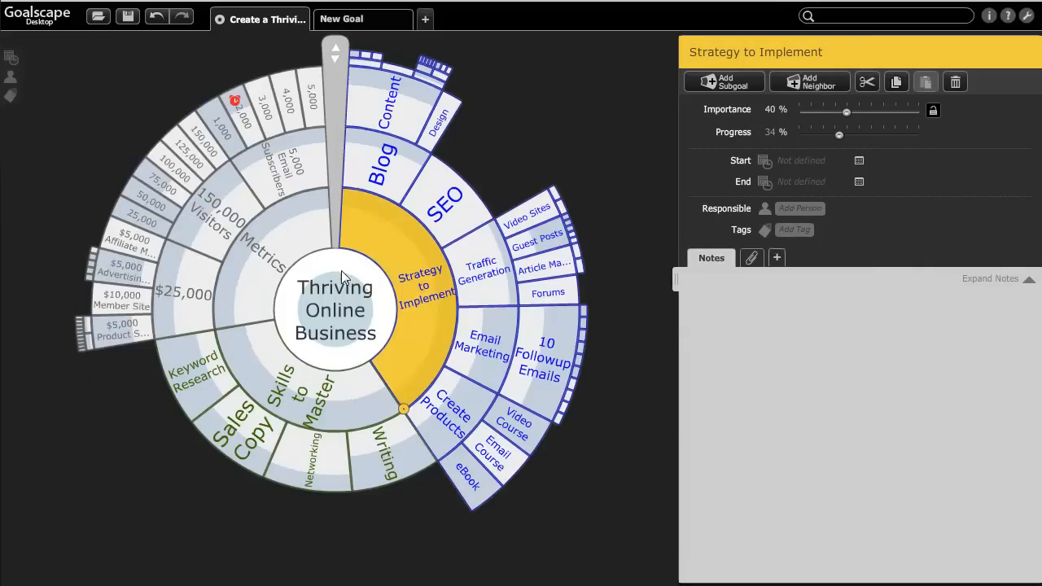
{"action": "left_click", "coordinate": [341, 271]}
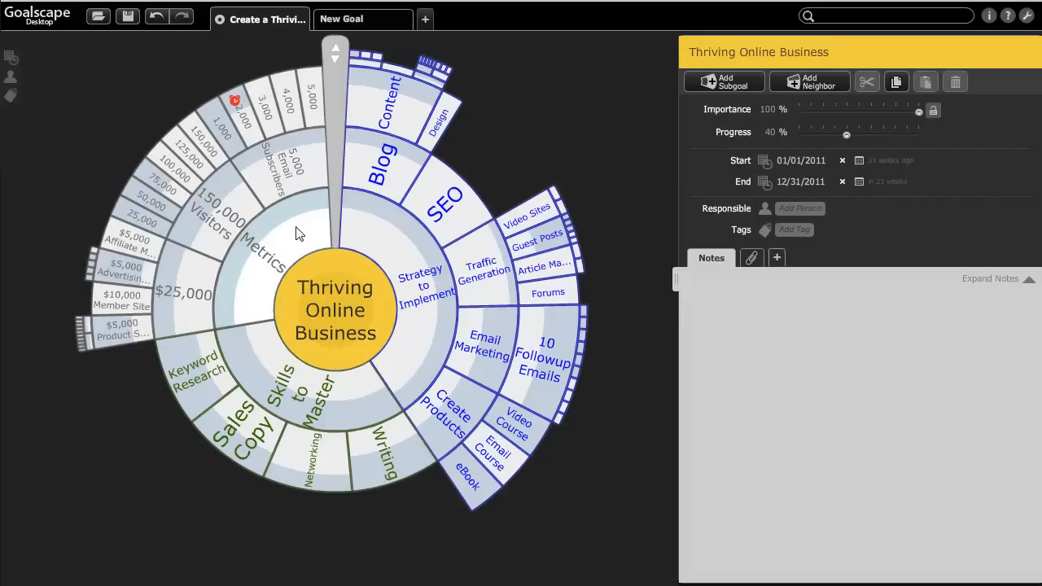
Examine Metrics, its 150,000 Visitors and 5,000 Email Subscribers goals, and Strategy to Implement, finishing with Thriving Online Business selected.
{"action": "left_click", "coordinate": [266, 224]}
{"action": "left_click", "coordinate": [225, 187]}
{"action": "left_click", "coordinate": [309, 143]}
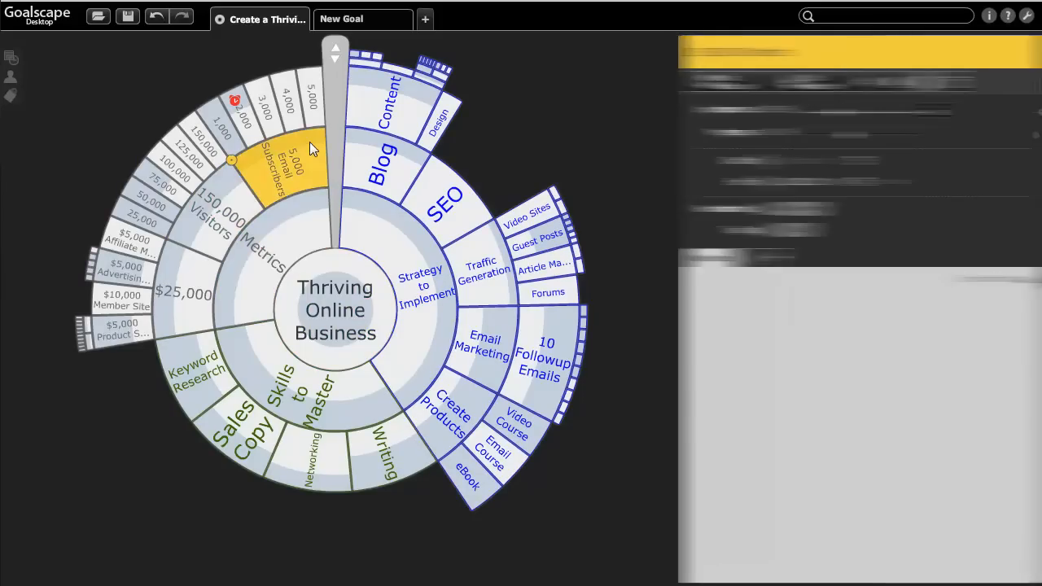
{"action": "left_click", "coordinate": [404, 239]}
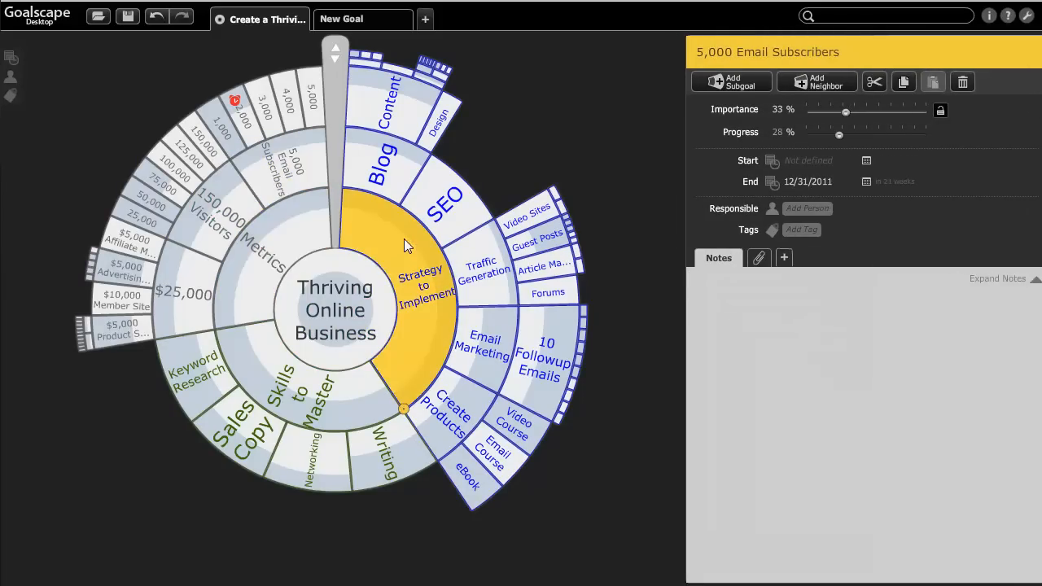
{"action": "left_click", "coordinate": [337, 266]}
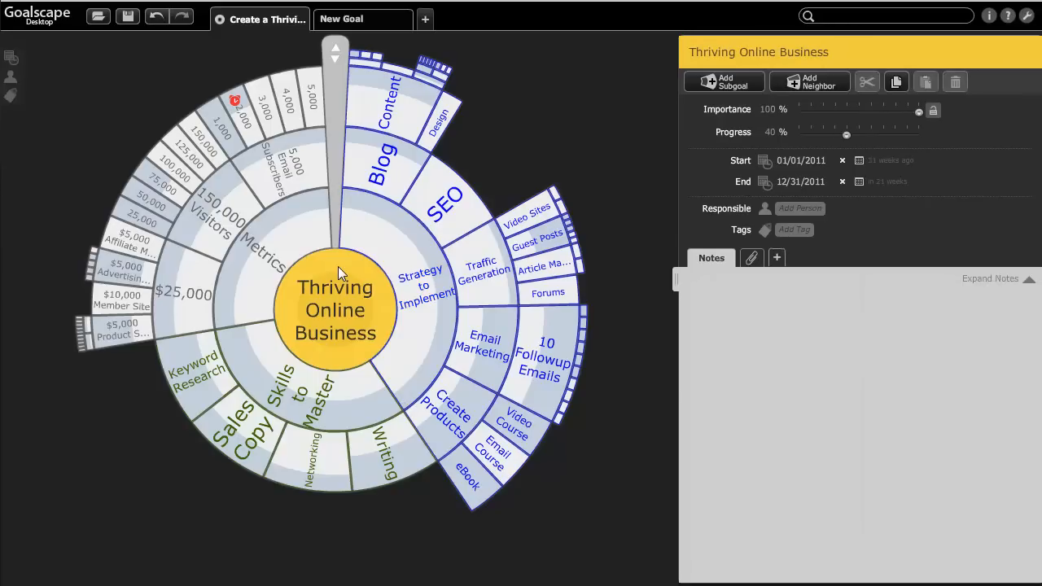
Display deeper subgoal levels in the business map, view the New Goal map, and return to the business map.
{"action": "left_click", "coordinate": [330, 89]}
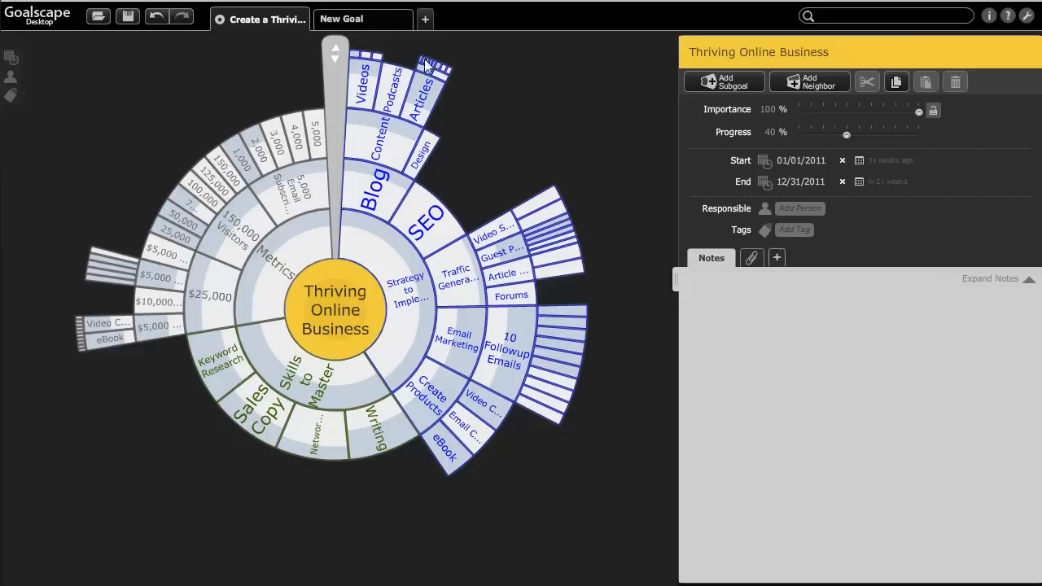
{"action": "left_click", "coordinate": [385, 24]}
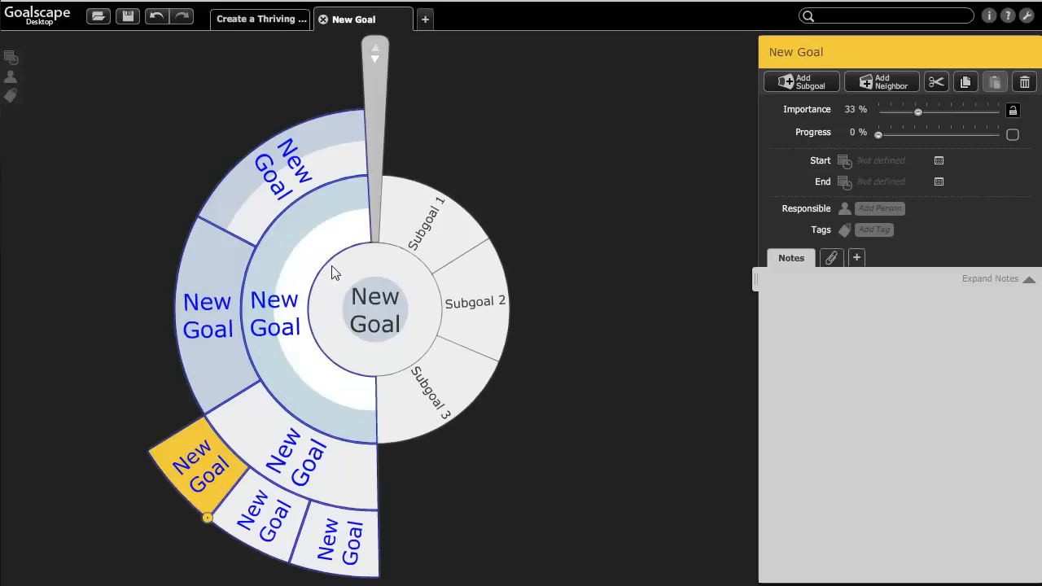
{"action": "left_click", "coordinate": [270, 26]}
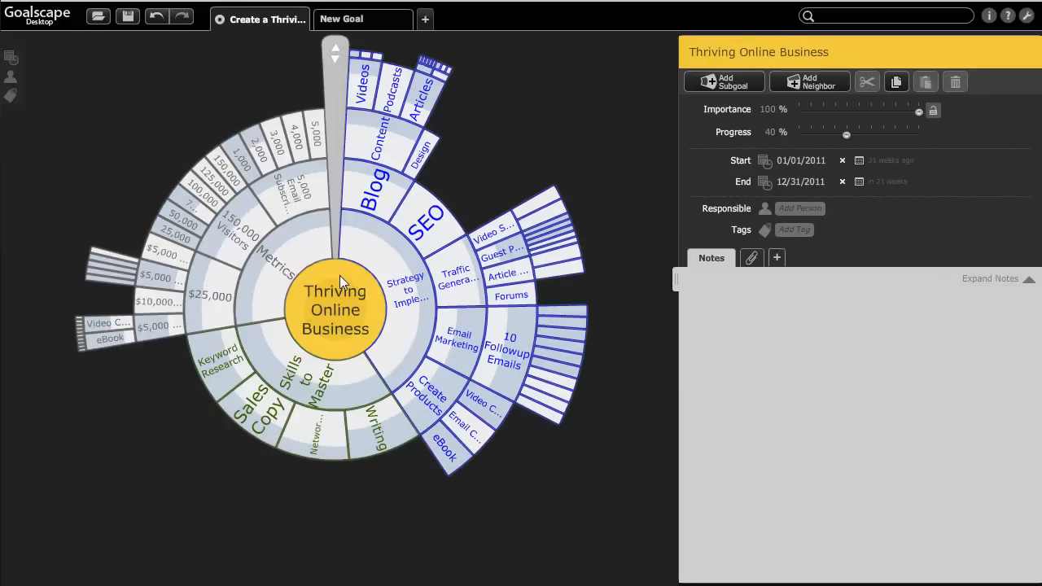